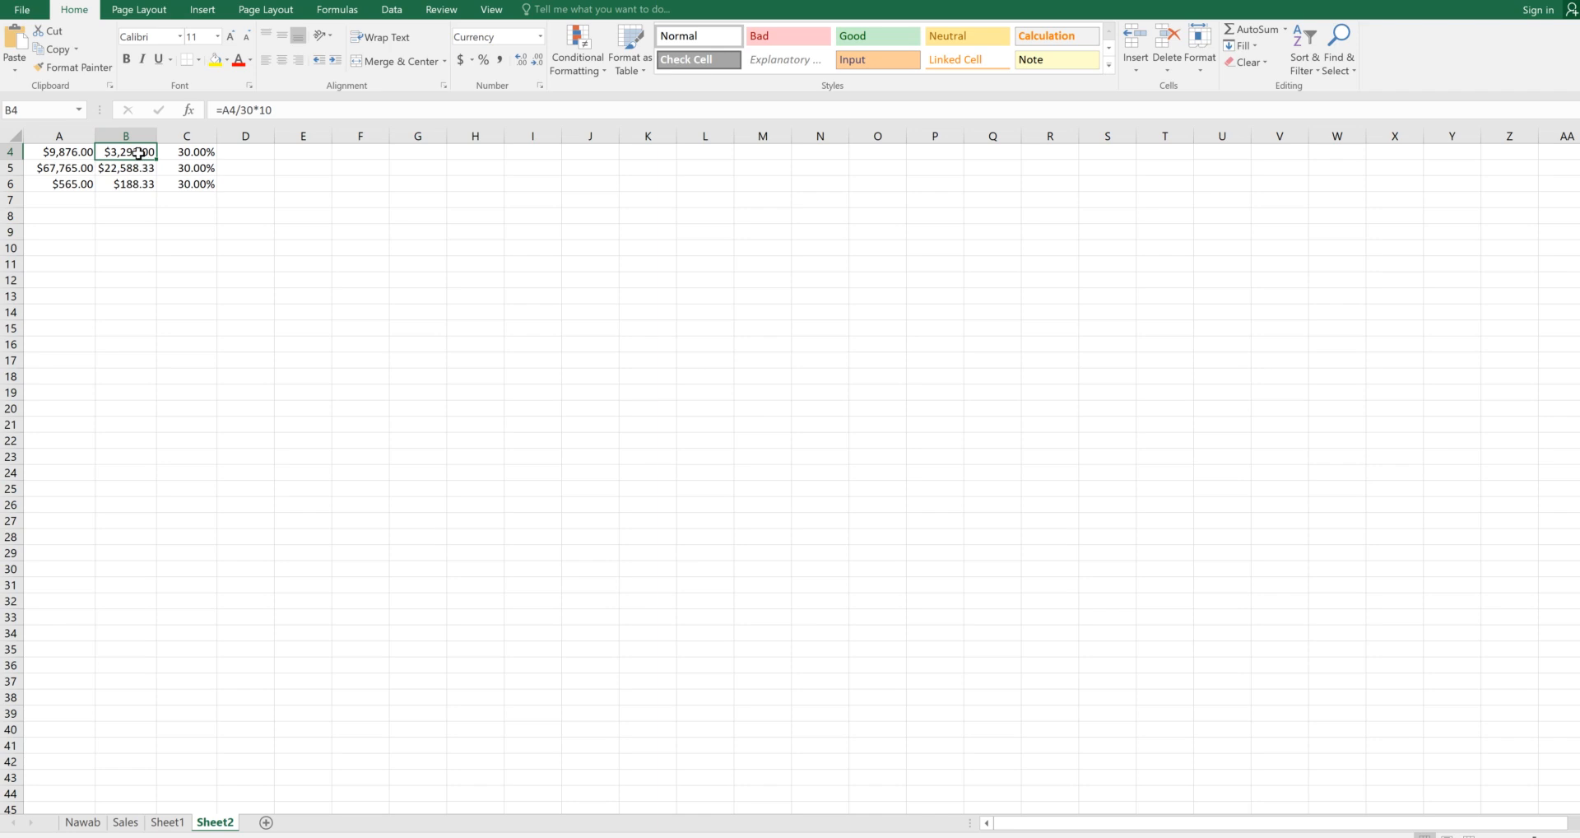
Inspect the Profit formulas in B2 and B5, the Percentage values, and the Total amounts
{"action": "left_click", "coordinate": [131, 167]}
{"action": "left_click", "coordinate": [133, 182]}
{"action": "scroll", "coordinate": [194, 233], "scroll_direction": "up", "scroll_amount": 1}
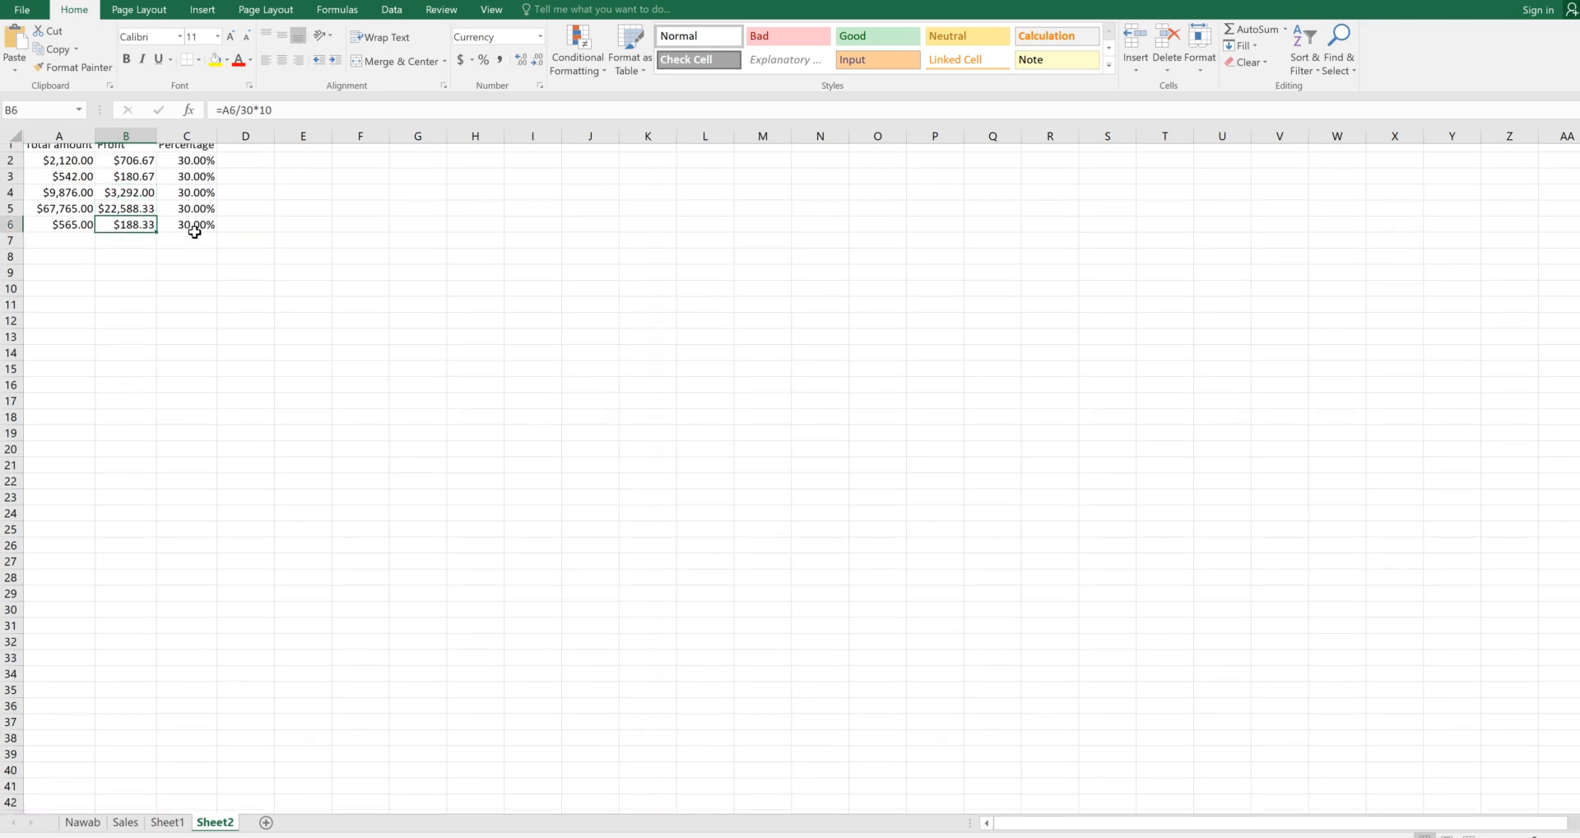
{"action": "left_click", "coordinate": [140, 167]}
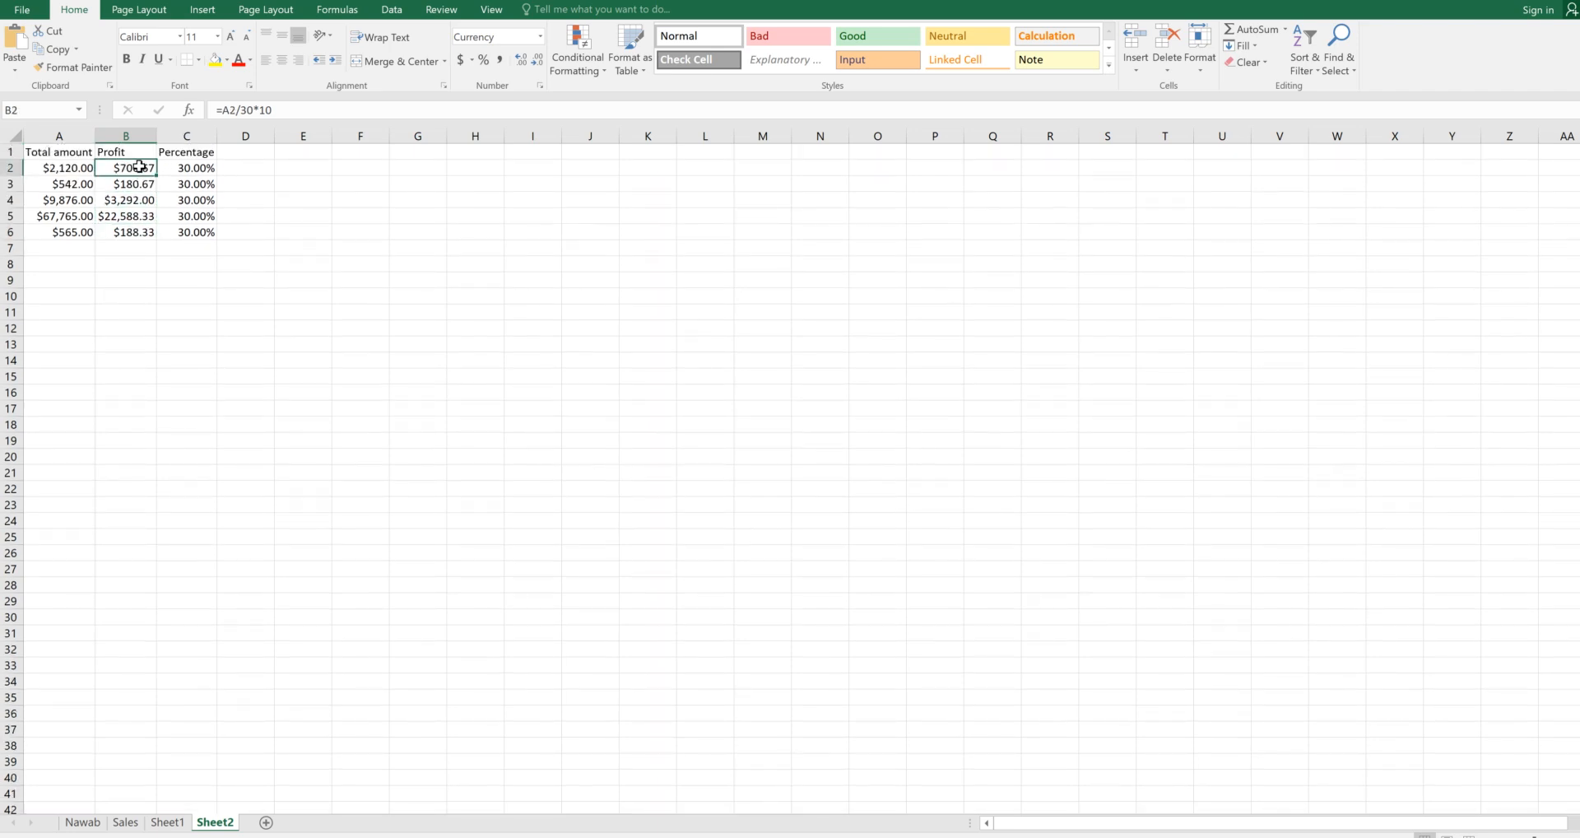
{"action": "left_click", "coordinate": [136, 214]}
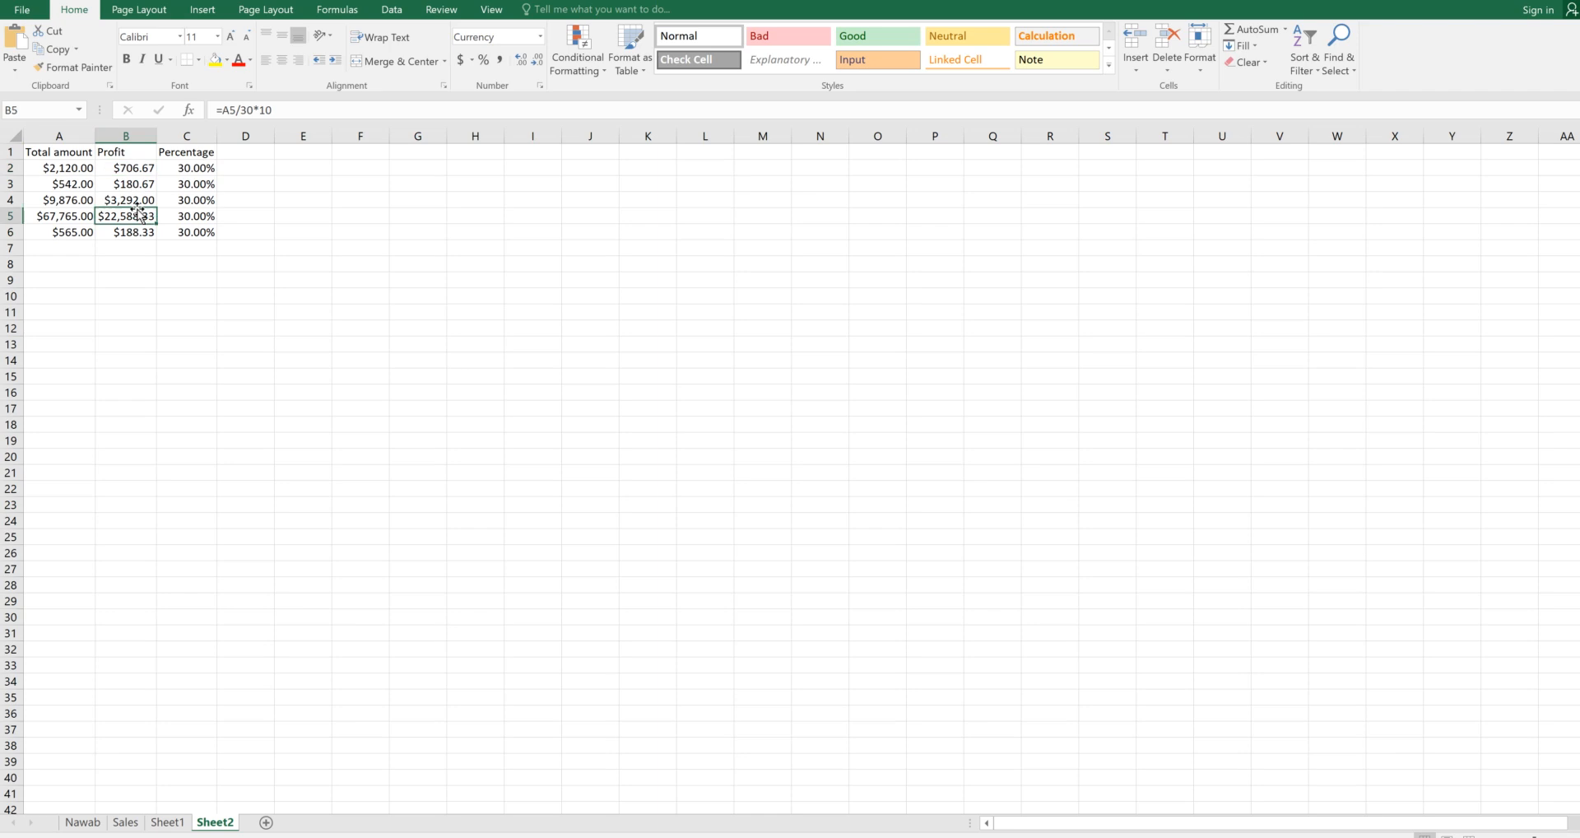
{"action": "left_click", "coordinate": [187, 168]}
{"action": "left_click", "coordinate": [195, 200]}
{"action": "left_click", "coordinate": [194, 216]}
{"action": "left_click", "coordinate": [192, 232]}
{"action": "left_click", "coordinate": [85, 167]}
{"action": "left_click", "coordinate": [85, 199]}
{"action": "left_click", "coordinate": [142, 168]}
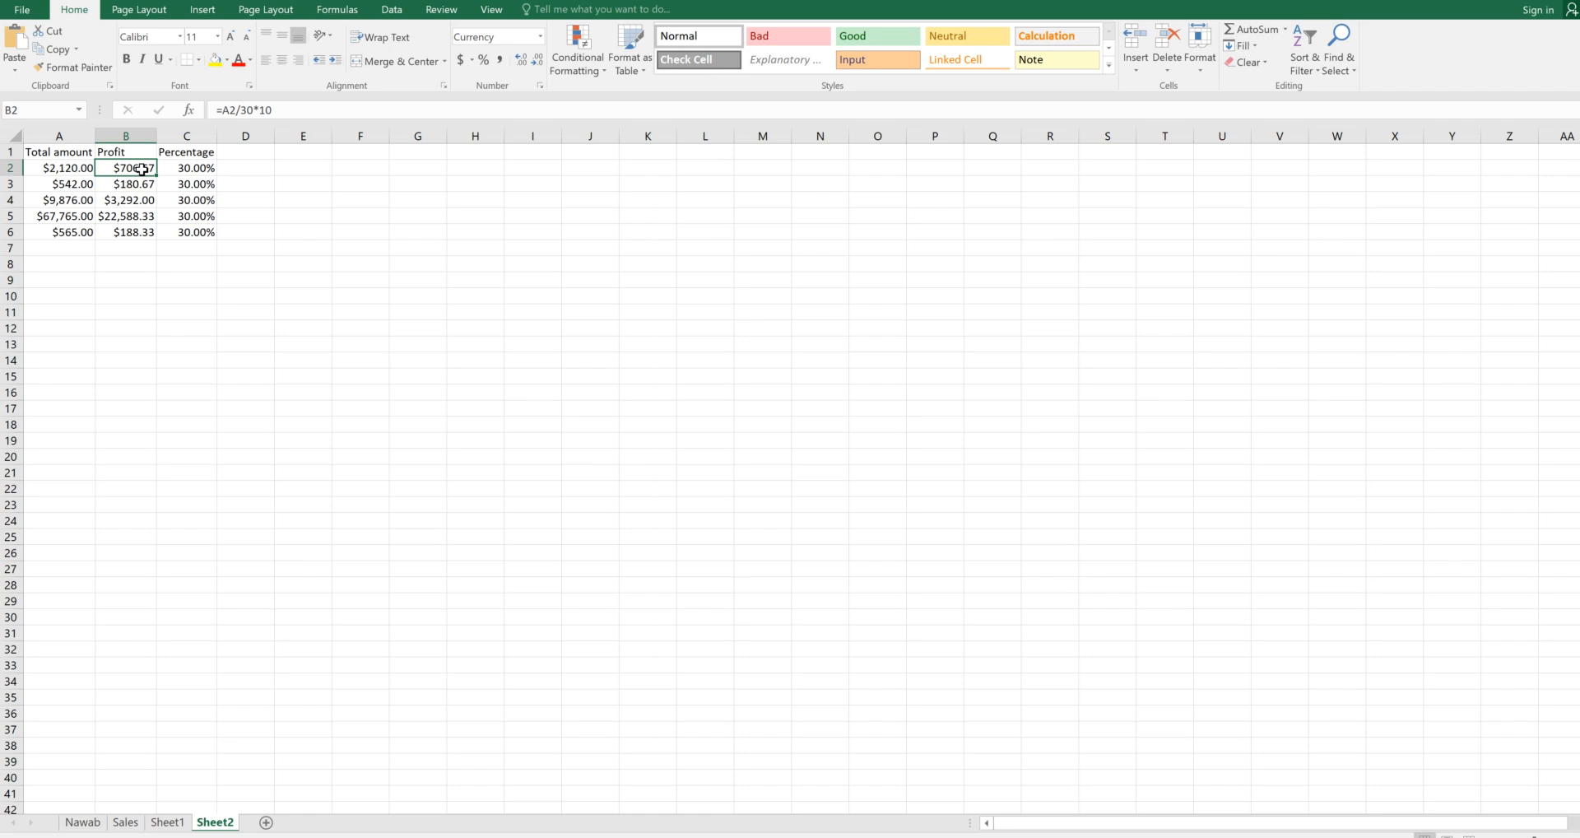
Try selecting Profit cells B2:B6, then settle the selection on cell B2 alone
{"action": "left_click_drag", "start_coordinate": [142, 169], "coordinate": [144, 236]}
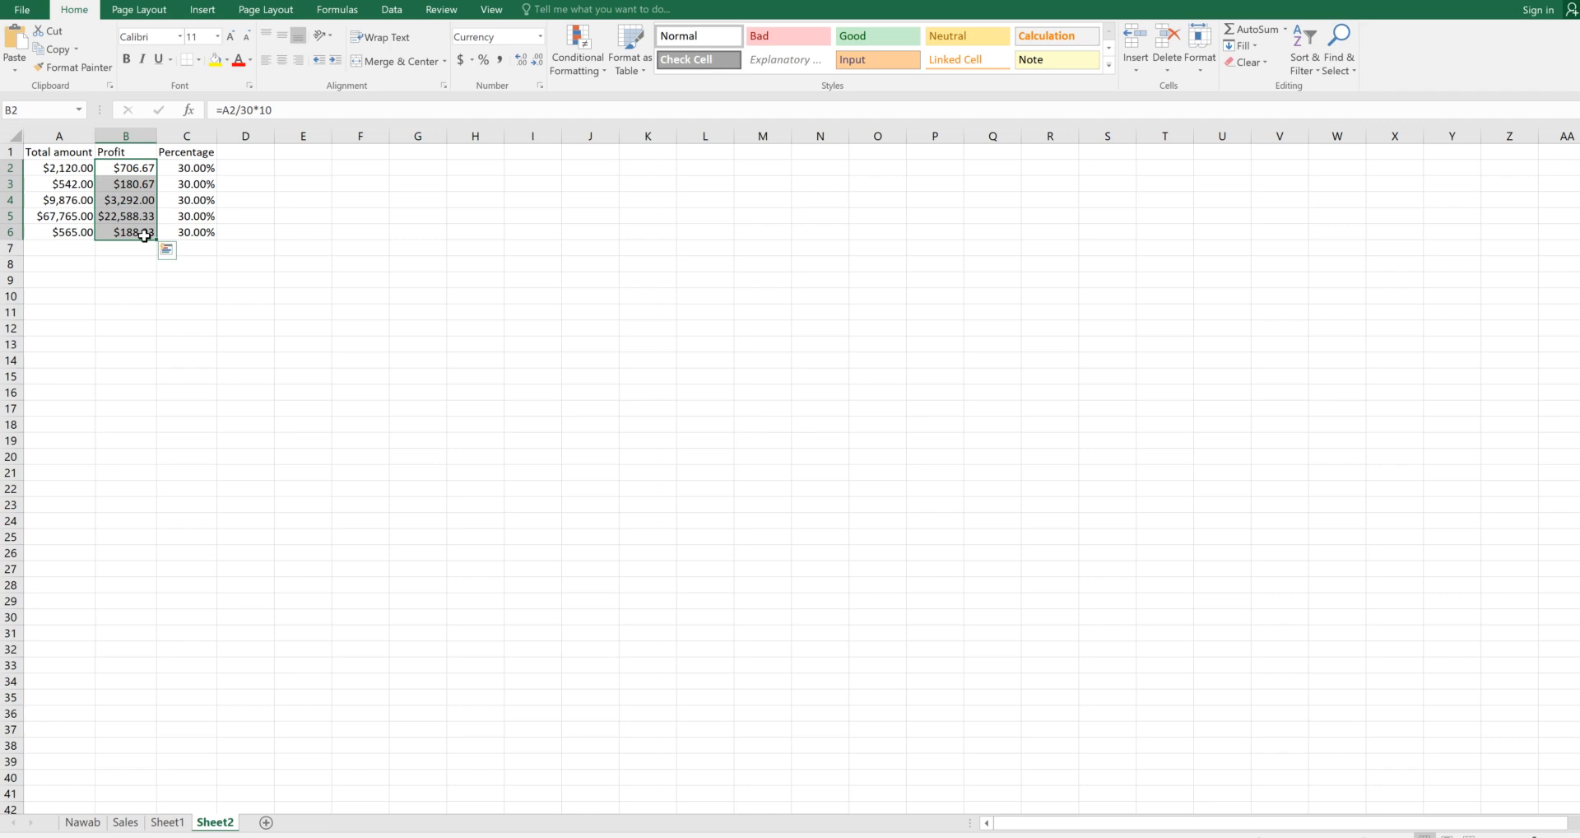
{"action": "left_click", "coordinate": [143, 199]}
{"action": "left_click", "coordinate": [145, 173]}
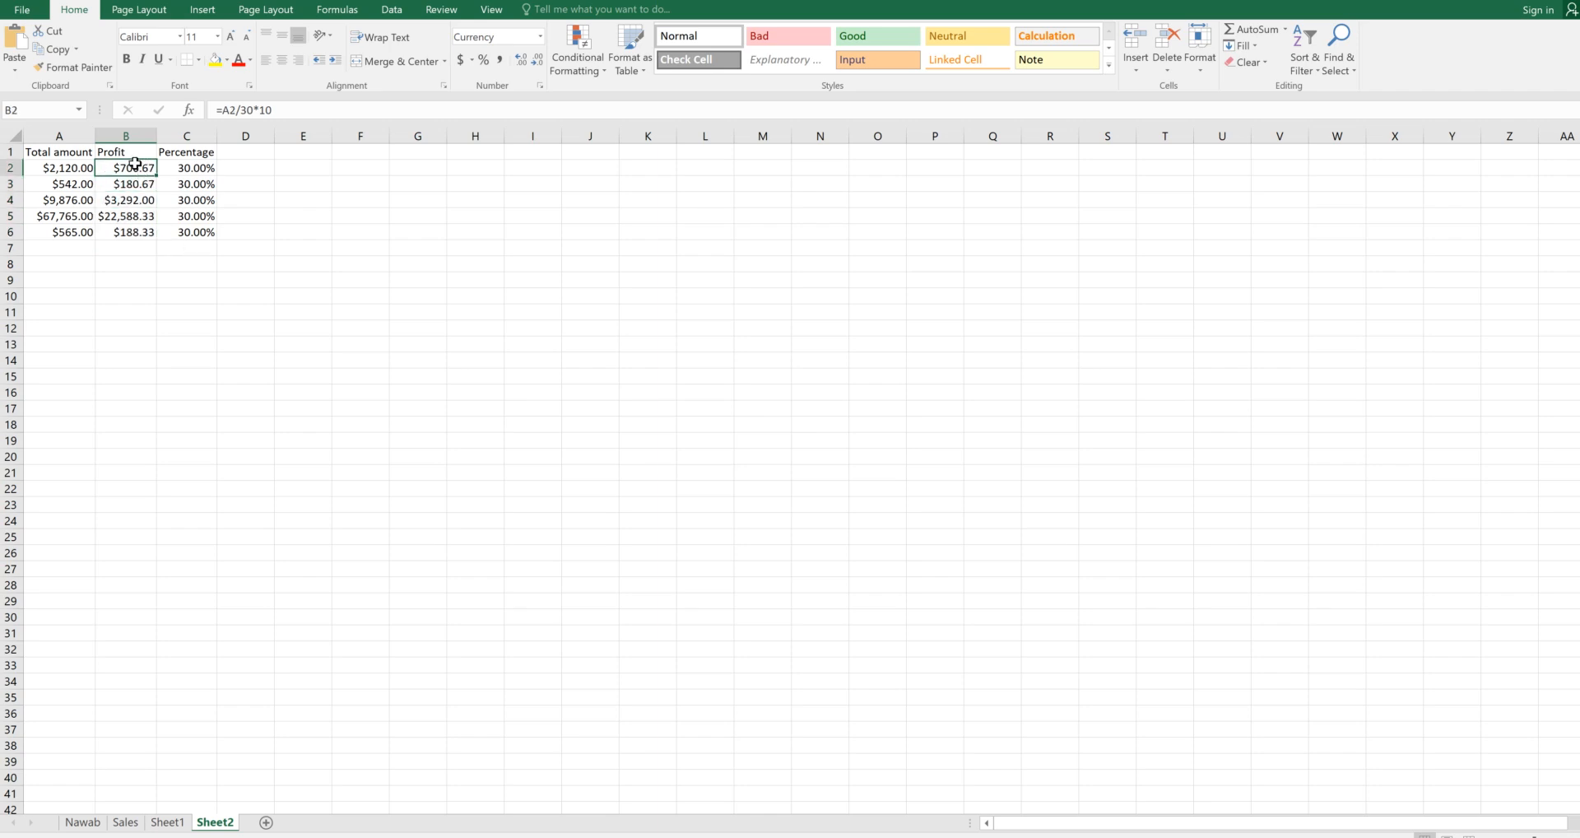
{"action": "left_click_drag", "start_coordinate": [135, 163], "coordinate": [143, 232]}
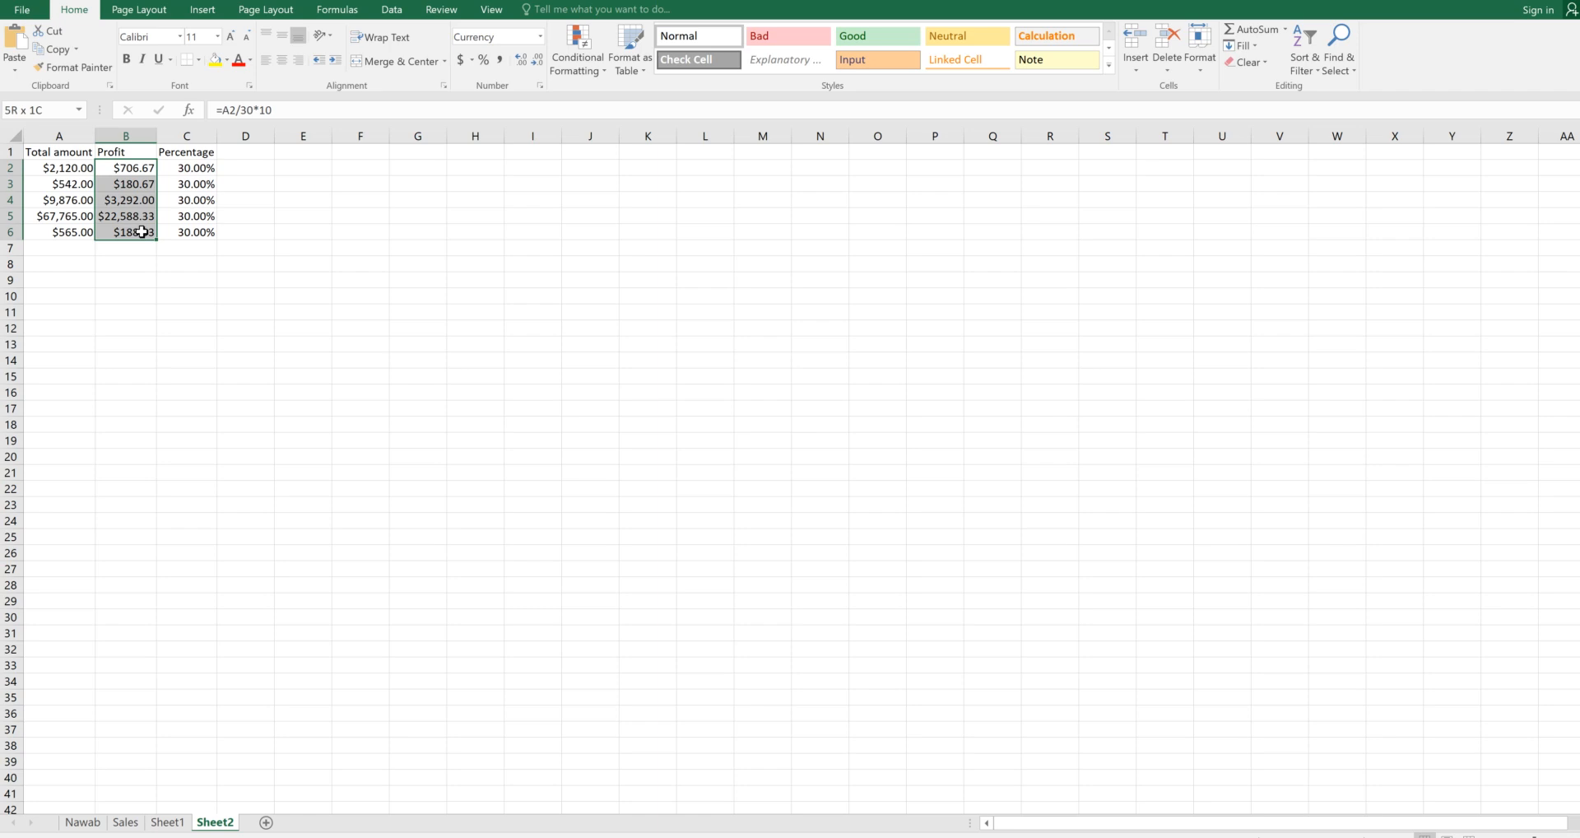
{"action": "left_click", "coordinate": [241, 218]}
{"action": "left_click", "coordinate": [140, 171]}
{"action": "left_click", "coordinate": [287, 222]}
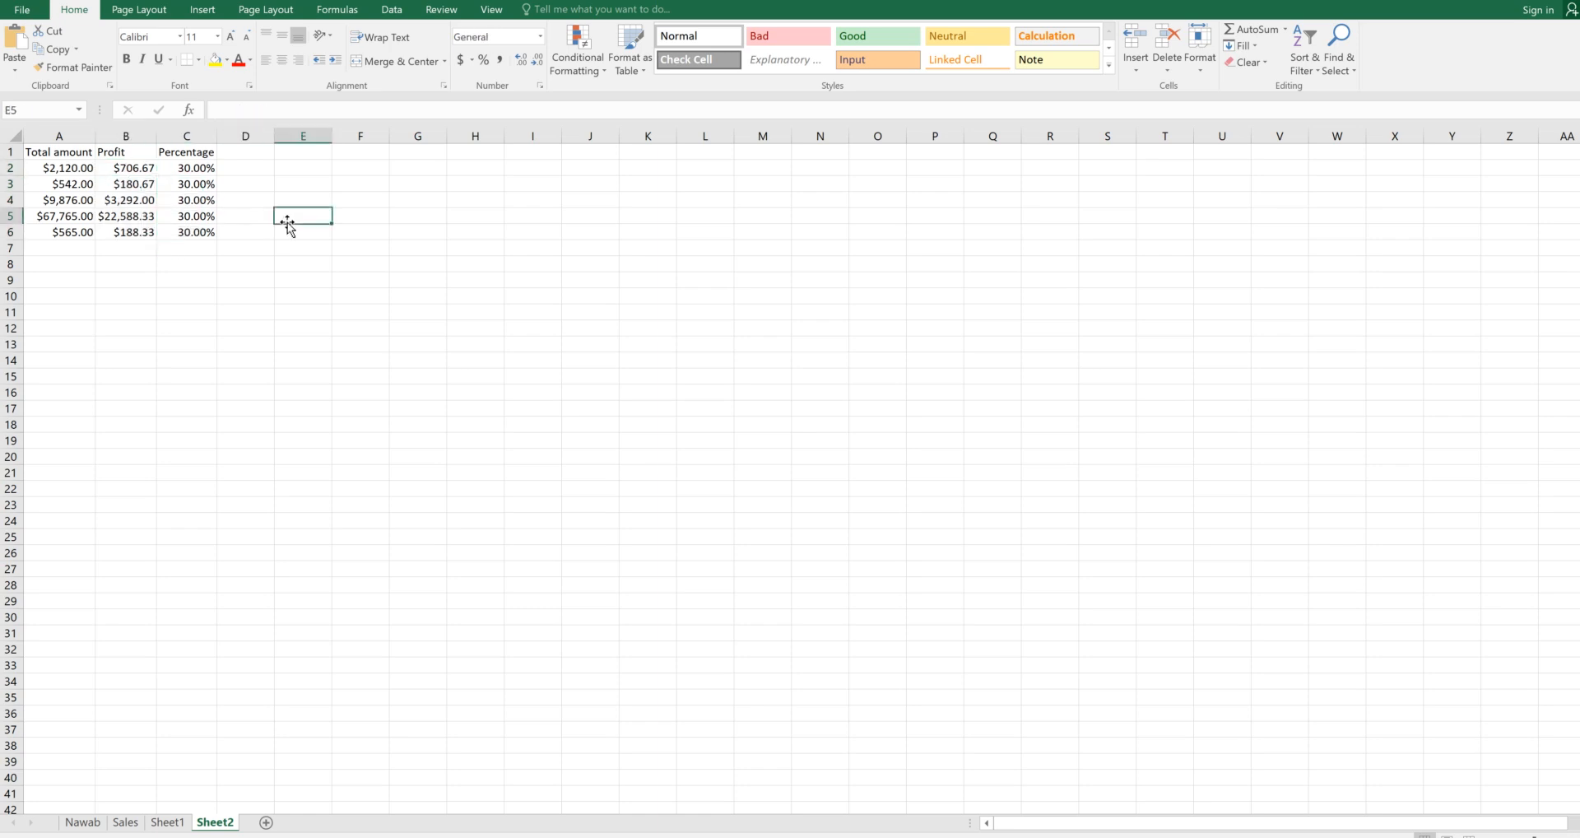
{"action": "left_click", "coordinate": [59, 169]}
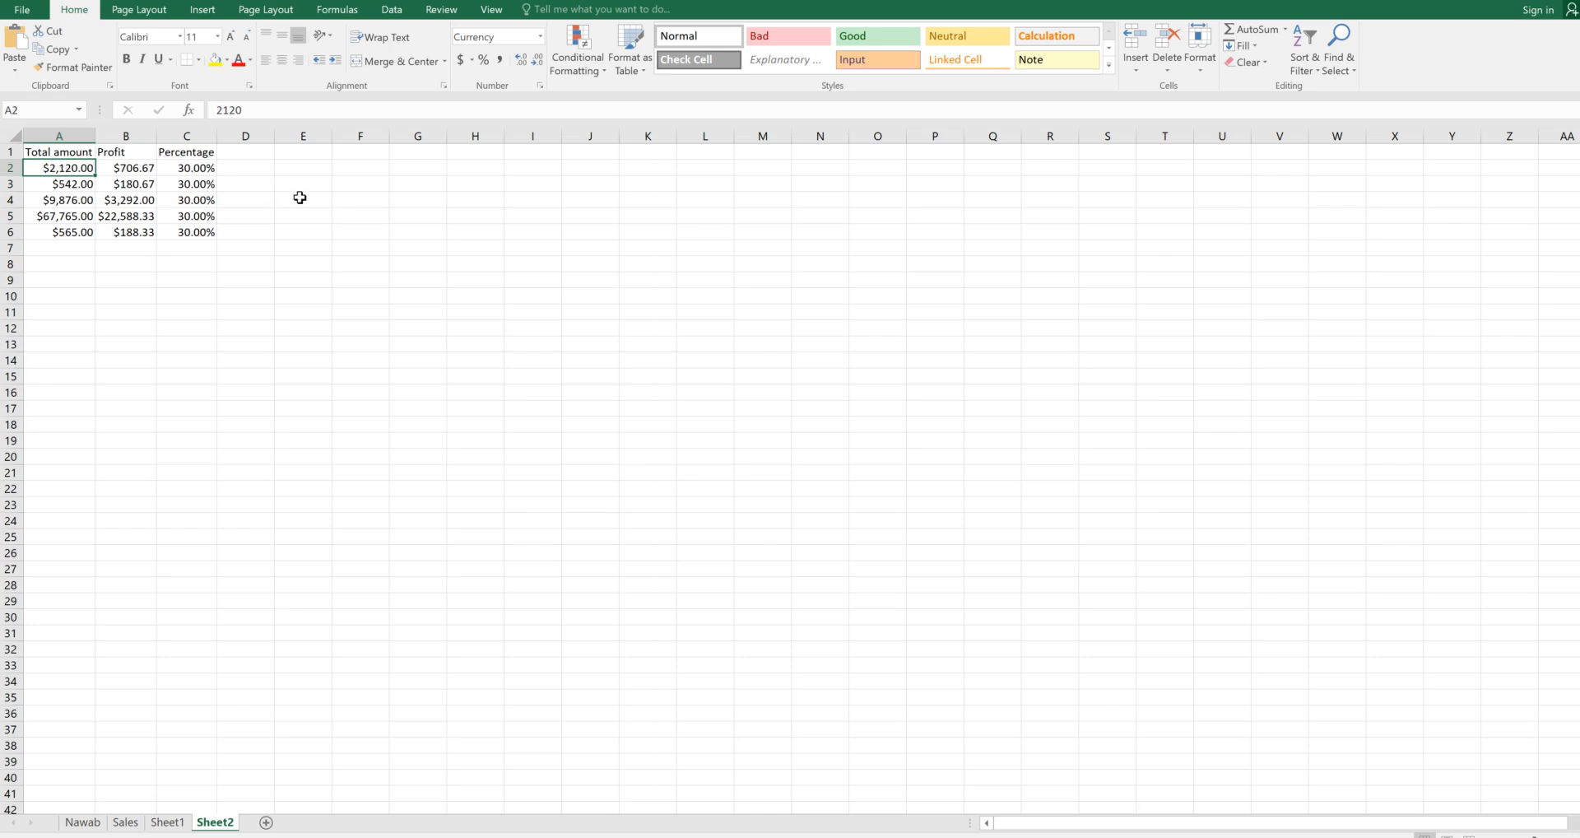
{"action": "left_click", "coordinate": [123, 167]}
{"action": "left_click", "coordinate": [359, 214]}
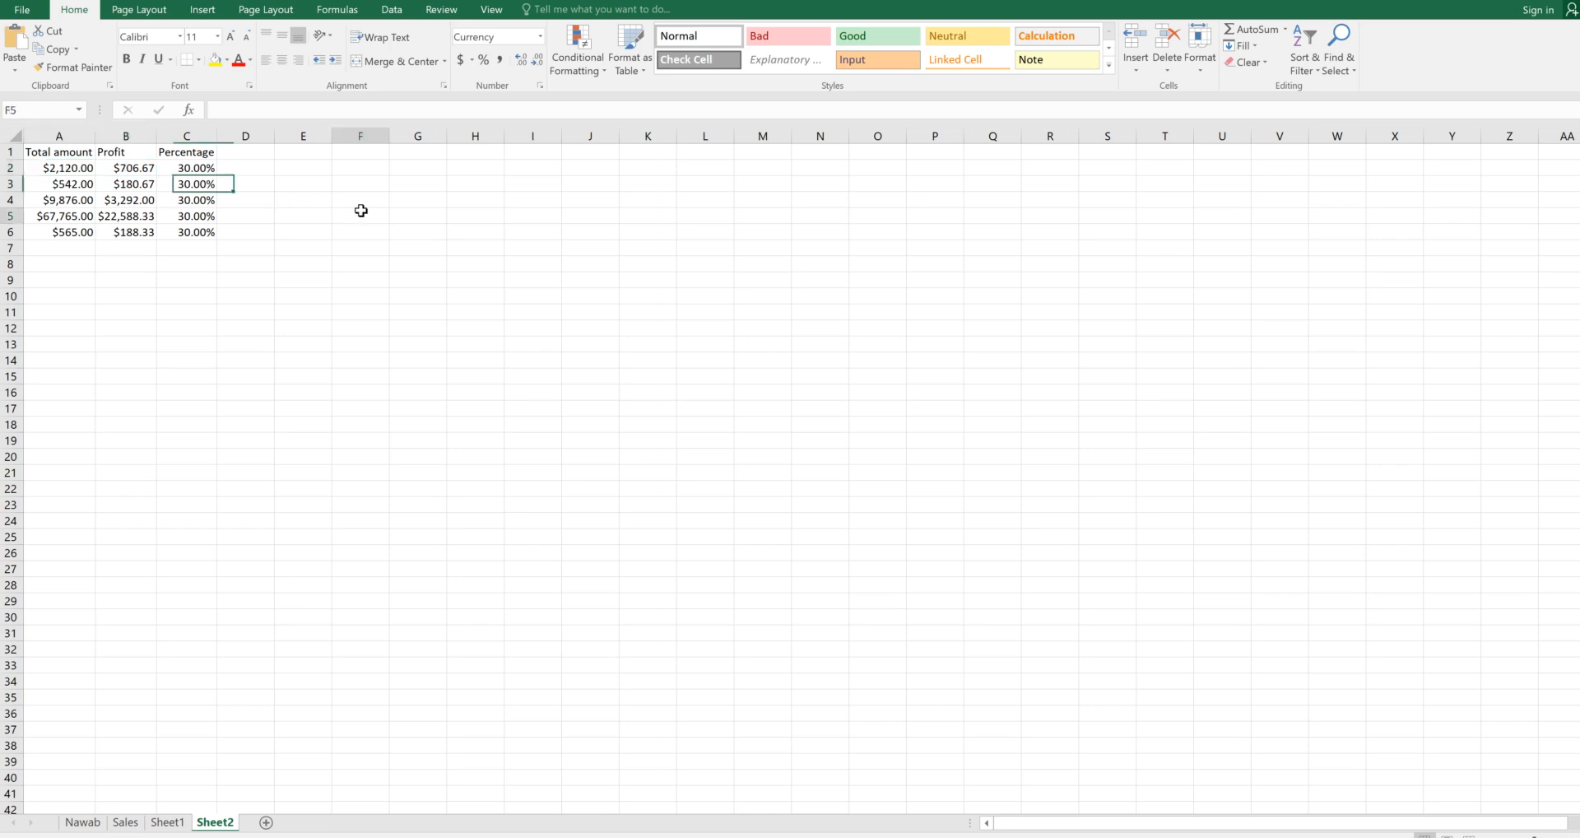
{"action": "left_click", "coordinate": [119, 166]}
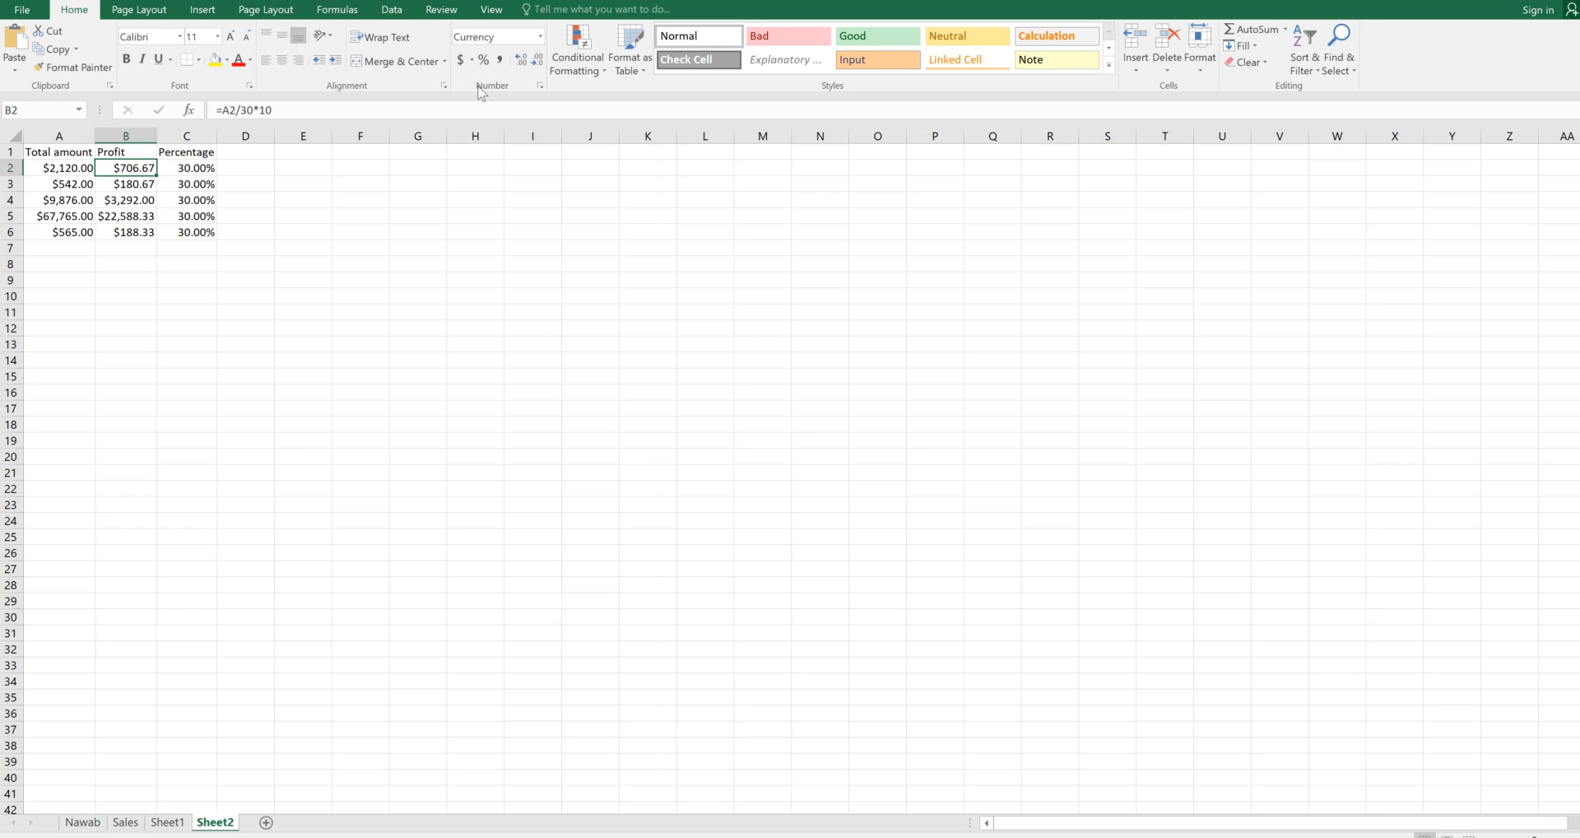
Open Format Cells for B2 and show its Protection settings
{"action": "left_click", "coordinate": [540, 87]}
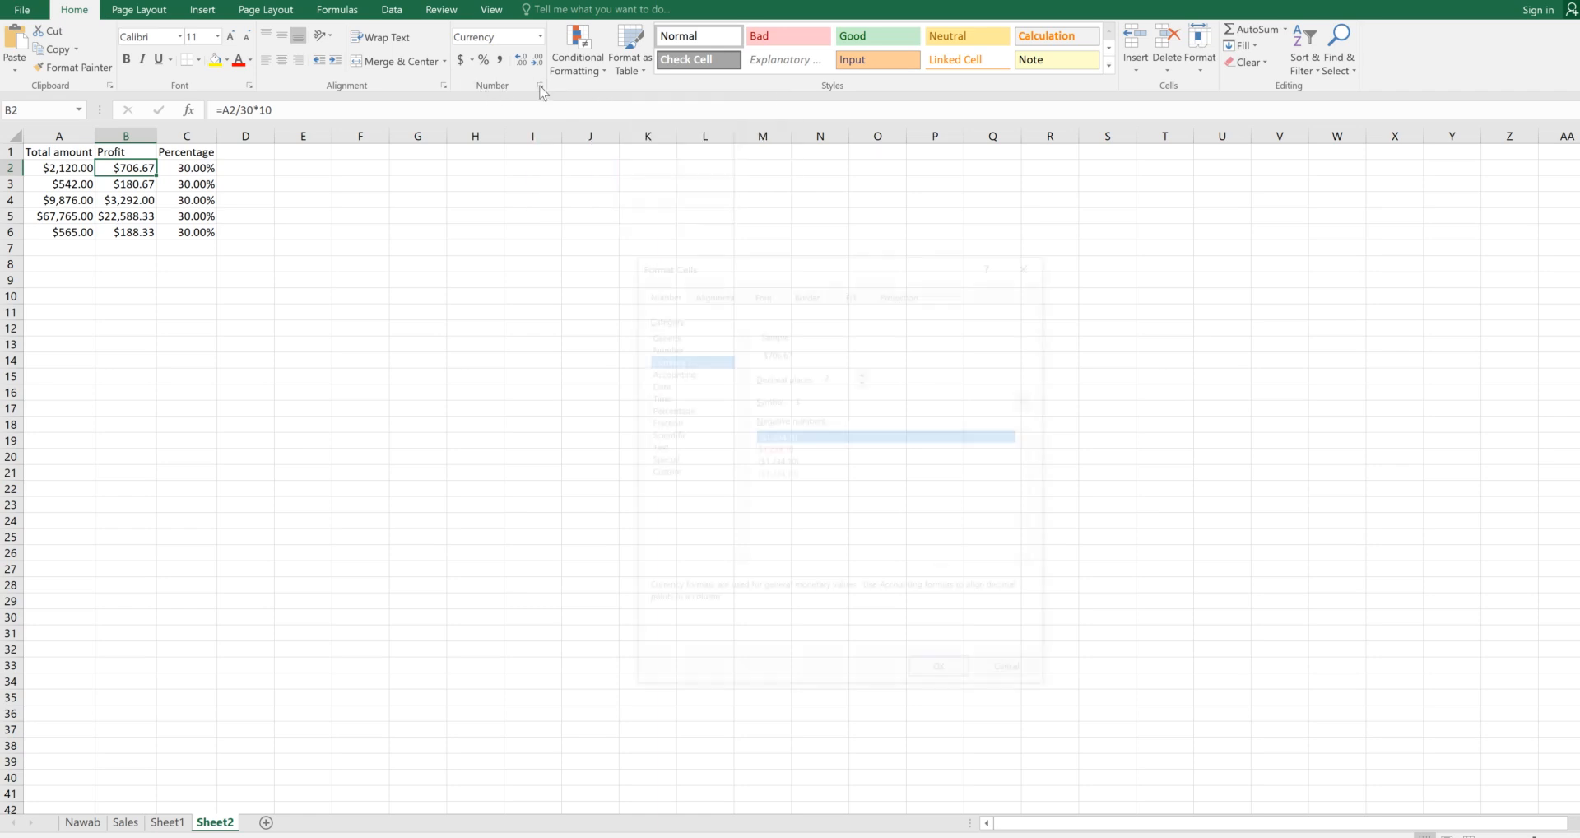
{"action": "left_click_drag", "start_coordinate": [752, 258], "coordinate": [573, 162]}
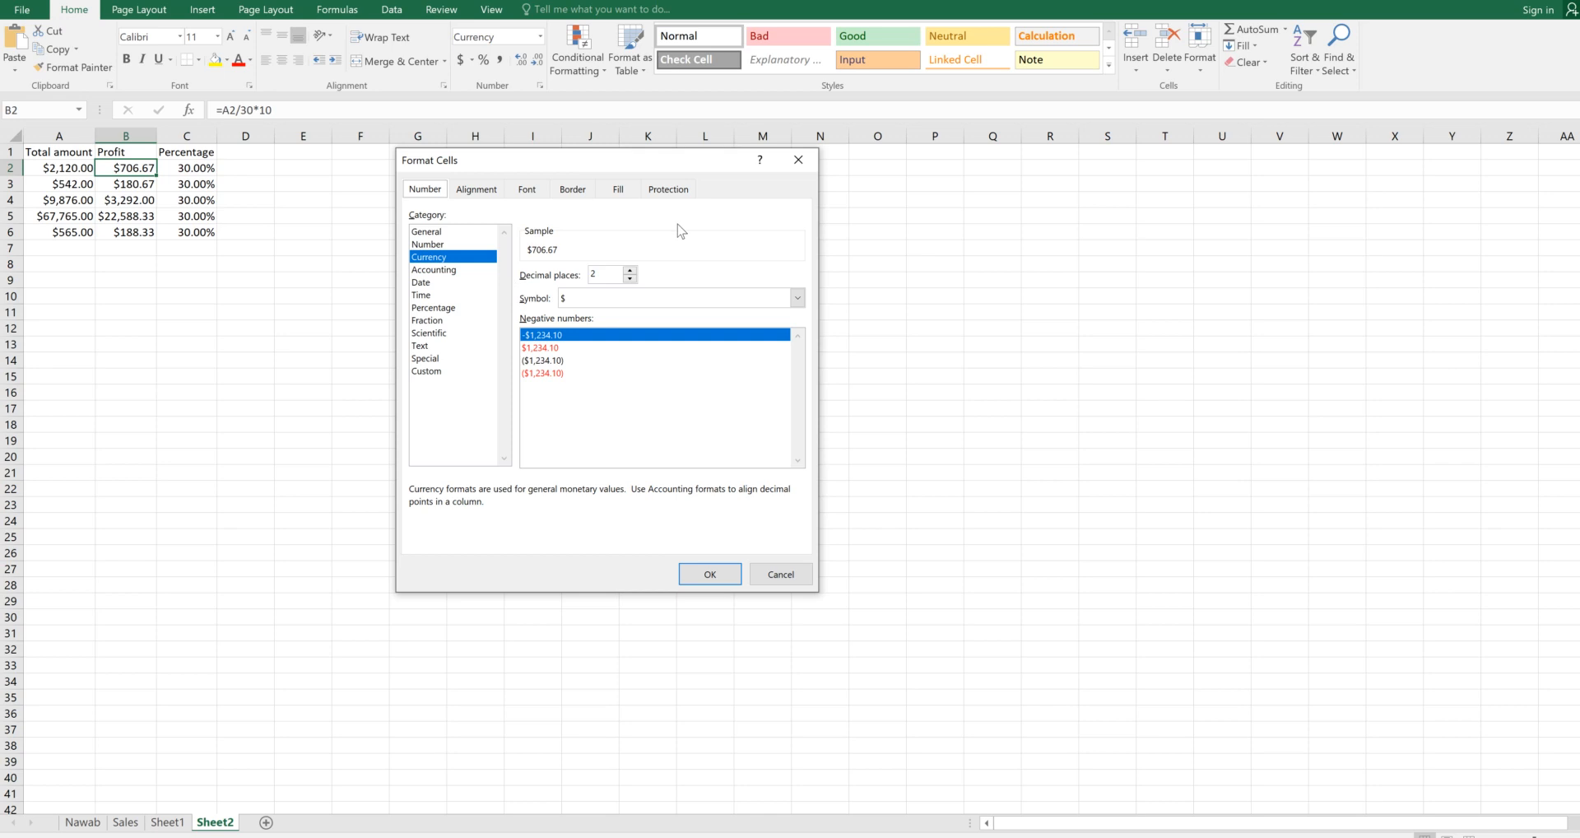
{"action": "left_click", "coordinate": [669, 190]}
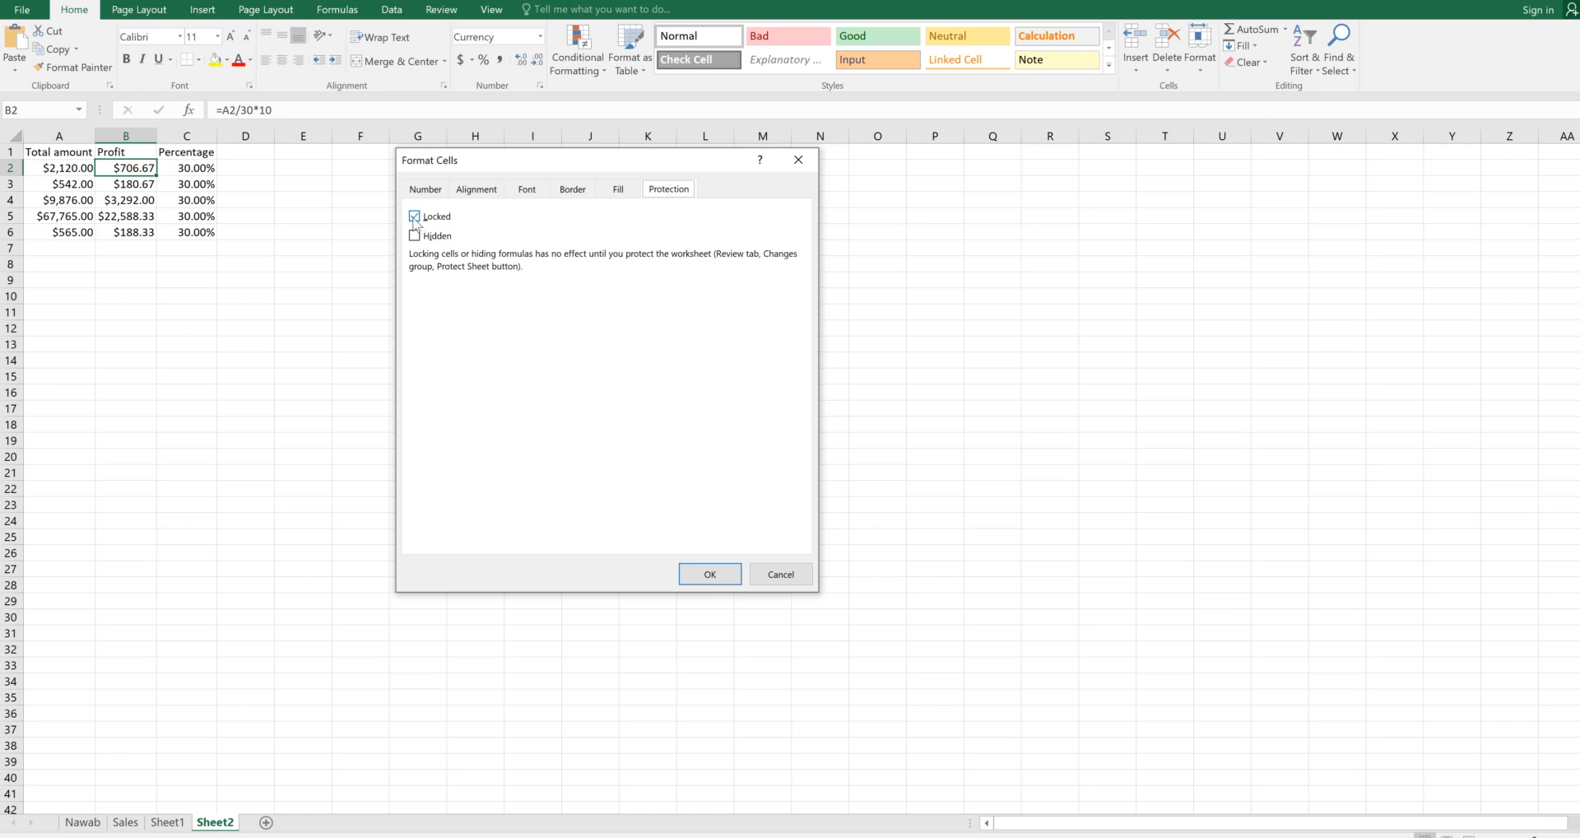
Keep B2 Locked, tick Hidden, and apply the protection settings with OK
{"action": "left_click", "coordinate": [416, 219]}
{"action": "left_click", "coordinate": [415, 237]}
{"action": "left_click_drag", "start_coordinate": [577, 163], "coordinate": [566, 191]}
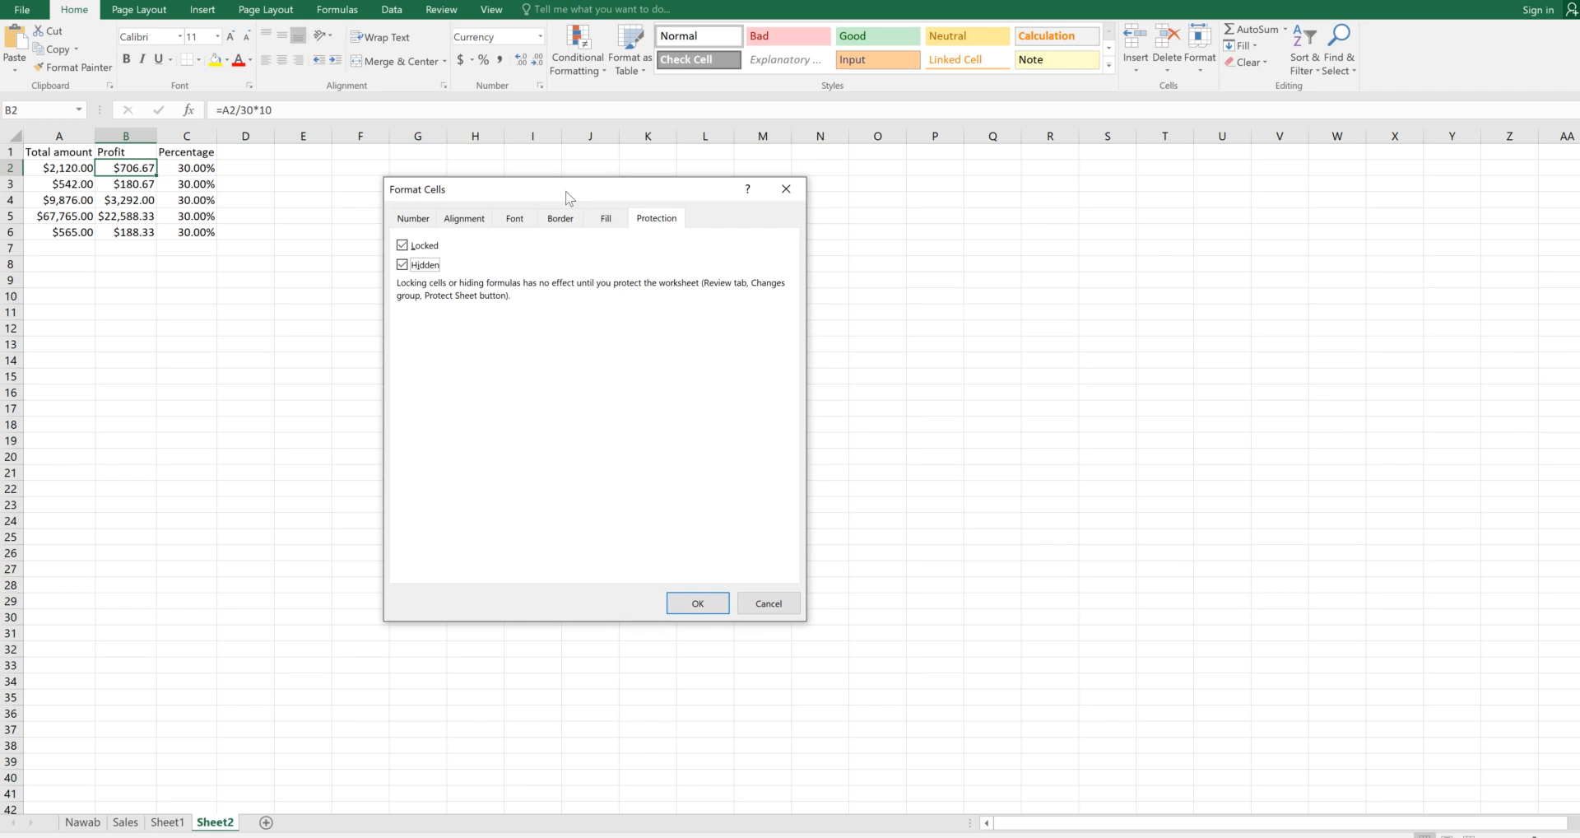
{"action": "left_click_drag", "start_coordinate": [565, 197], "coordinate": [574, 197]}
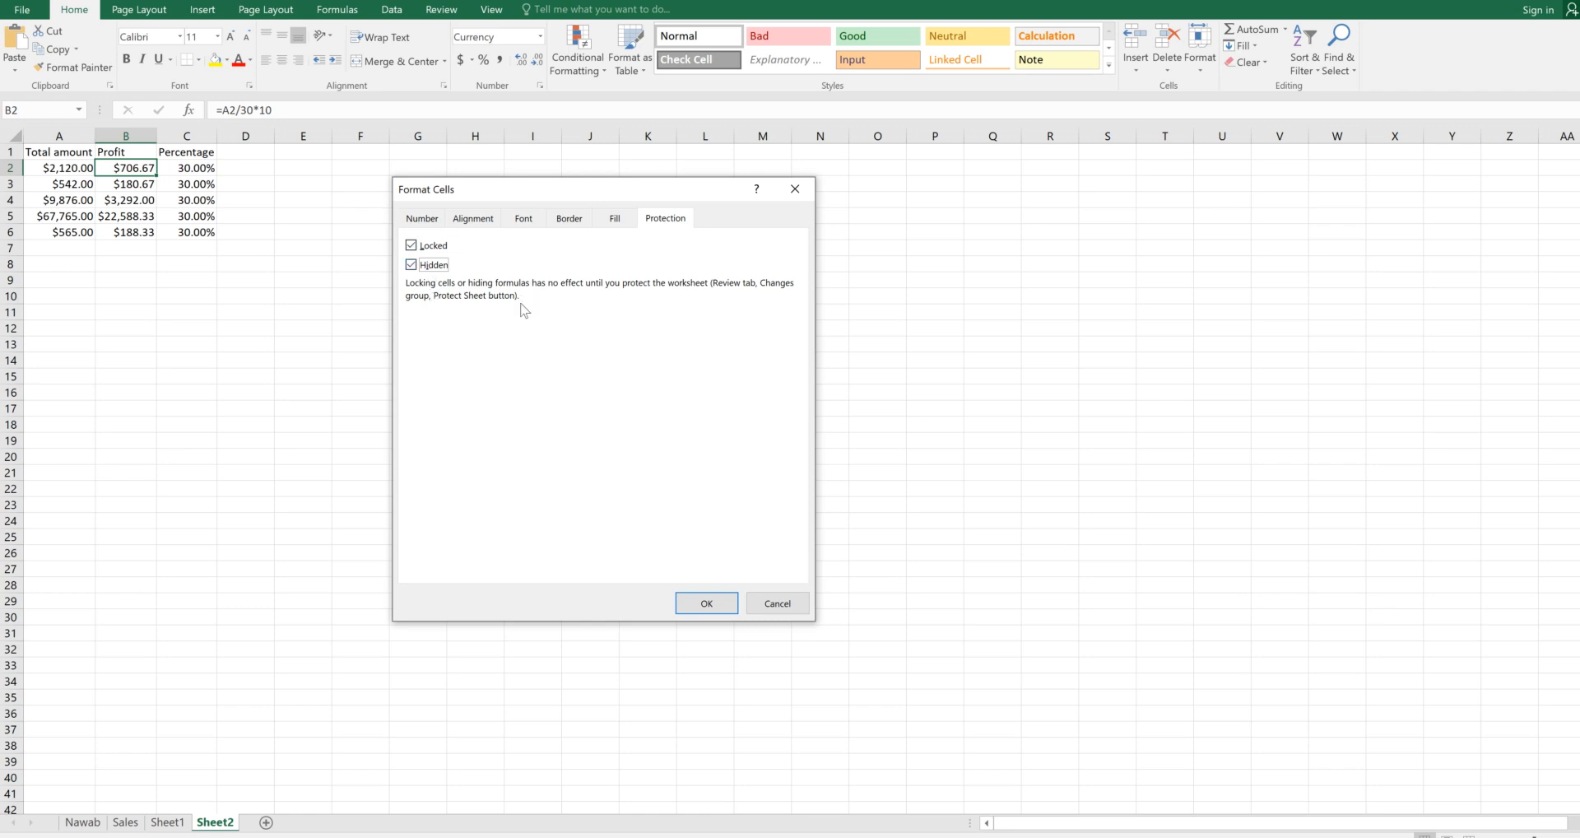
{"action": "left_click", "coordinate": [707, 603]}
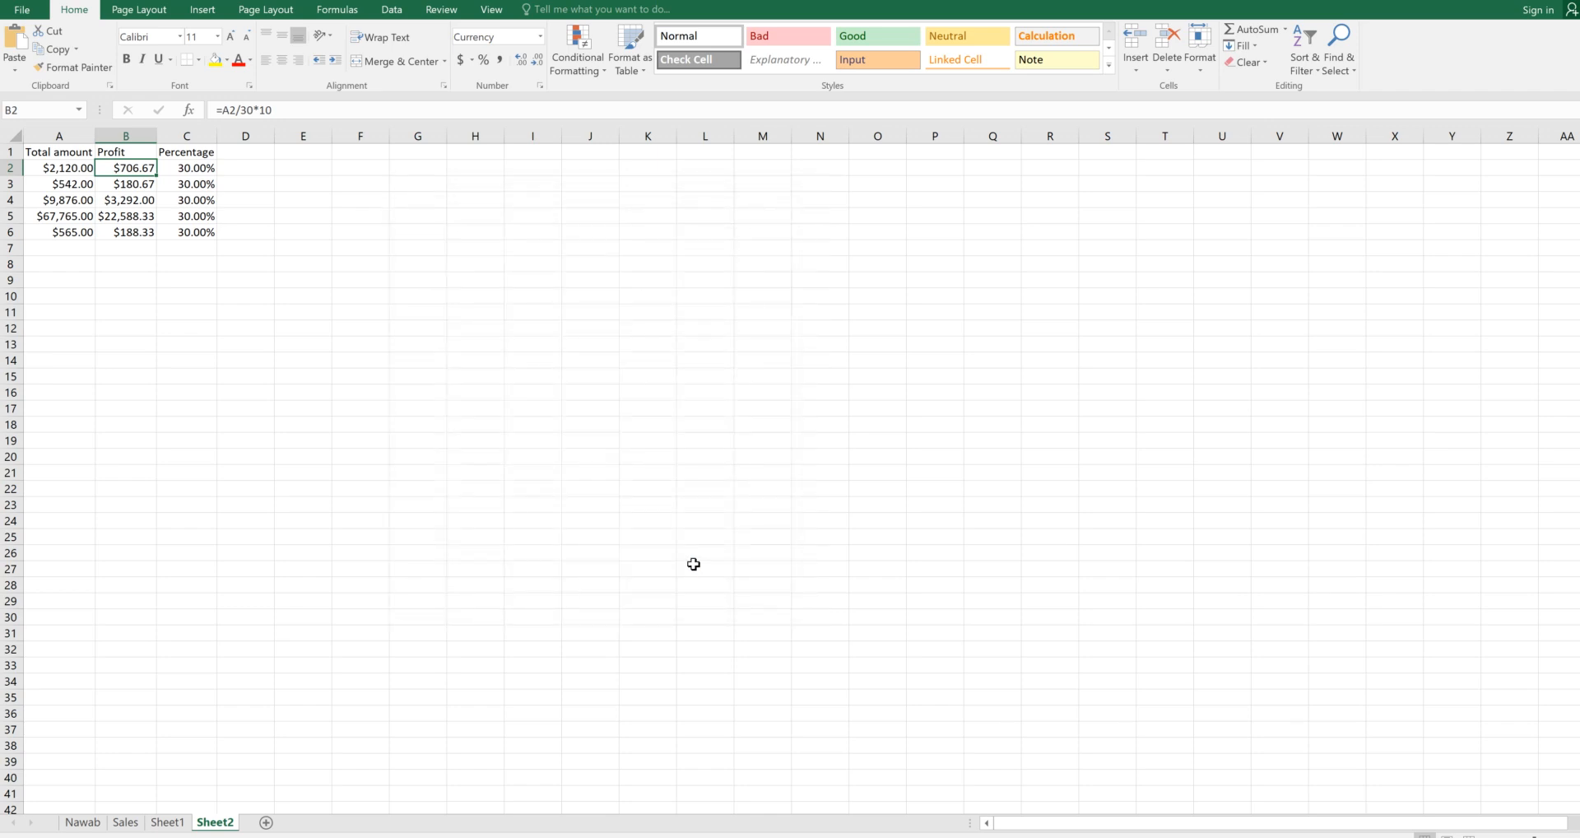
Look over the Profit cells, then test-enter 6 into B2 before protecting
{"action": "left_click", "coordinate": [161, 230]}
{"action": "left_click", "coordinate": [148, 199]}
{"action": "left_click", "coordinate": [143, 171]}
{"action": "type", "text": "6"}
{"action": "left_click", "coordinate": [144, 187]}
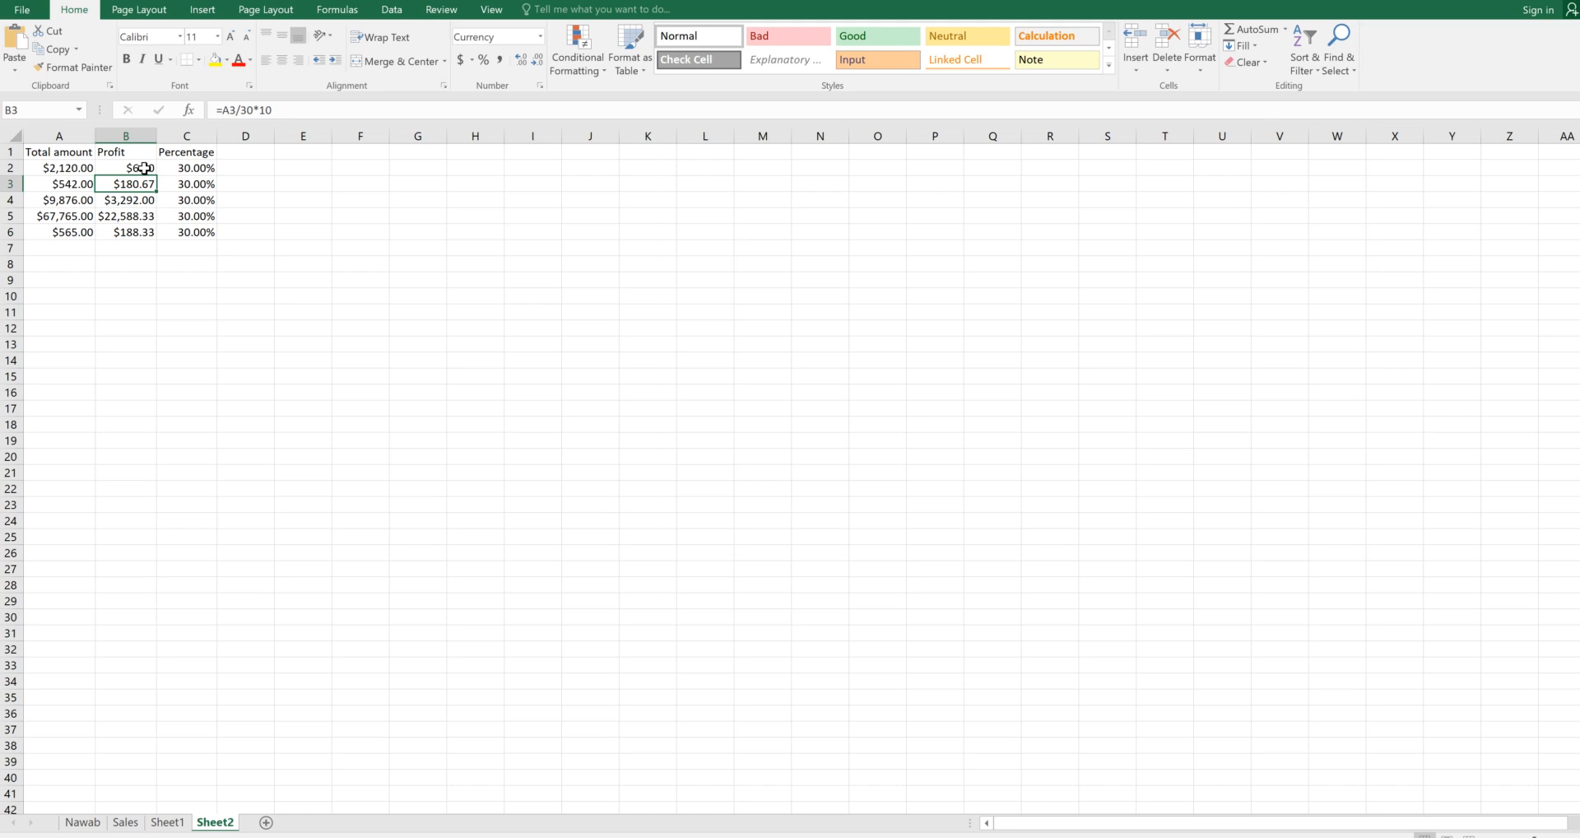
Undo the test entry, reselect B2, and bring up the Protect Sheet dialog from Review
{"action": "key", "text": "ctrl+z"}
{"action": "left_click", "coordinate": [222, 313]}
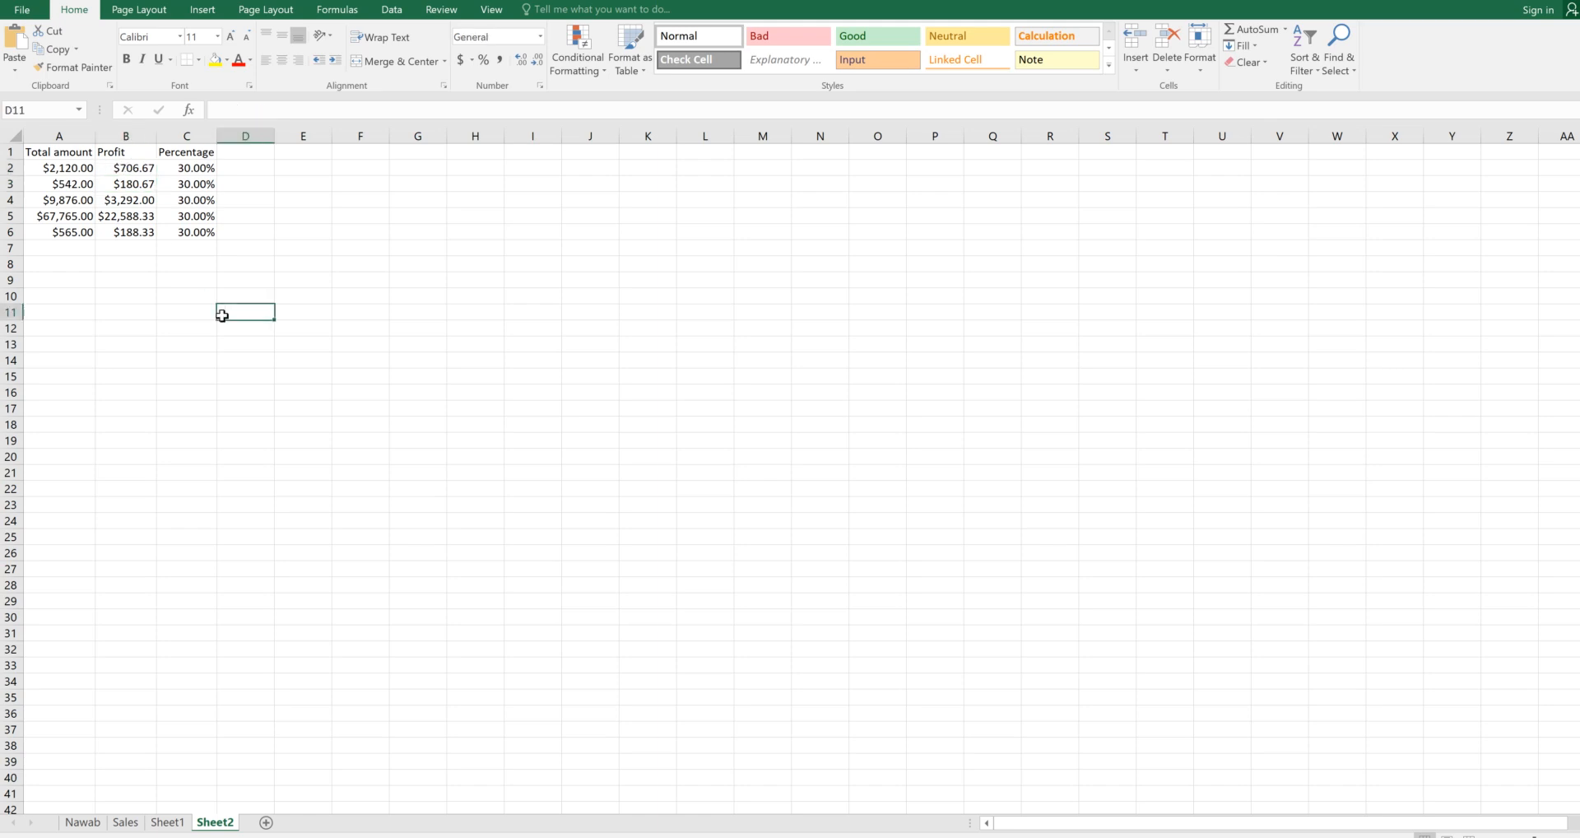
{"action": "left_click", "coordinate": [132, 167]}
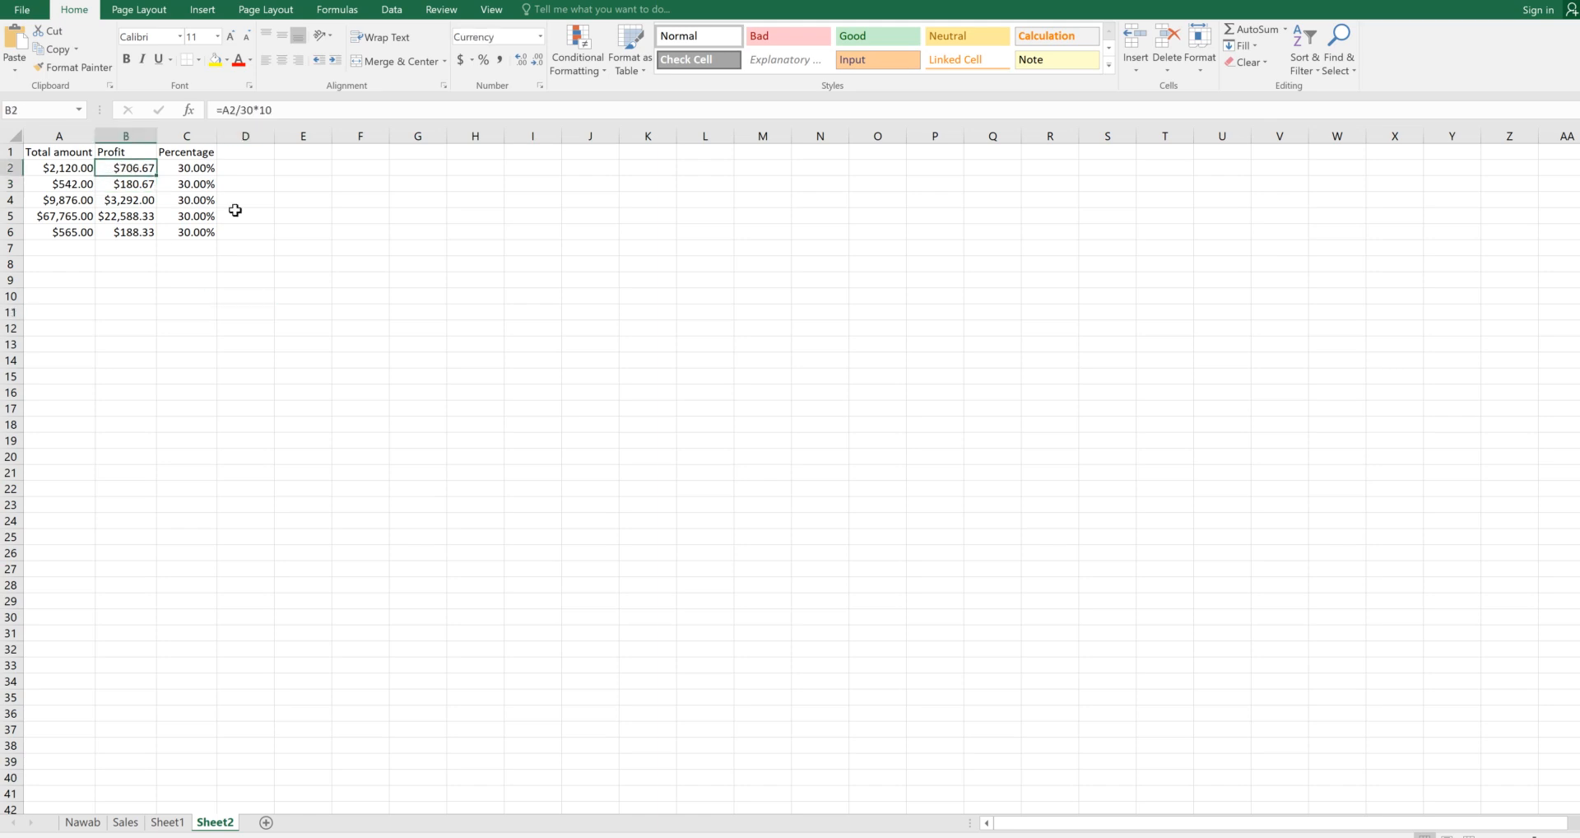
{"action": "left_click", "coordinate": [442, 10]}
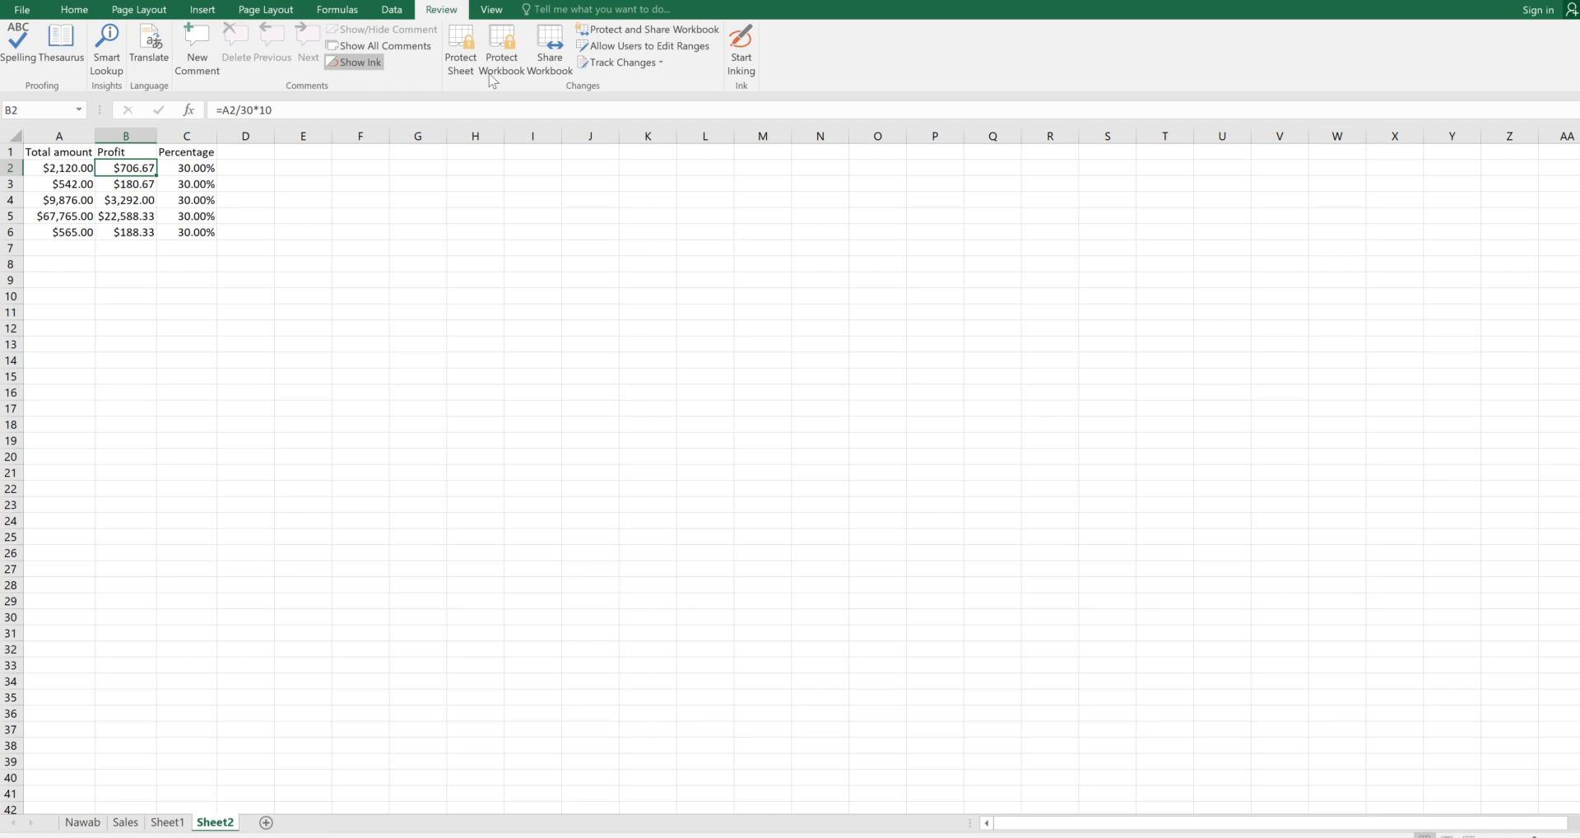
{"action": "left_click", "coordinate": [462, 57]}
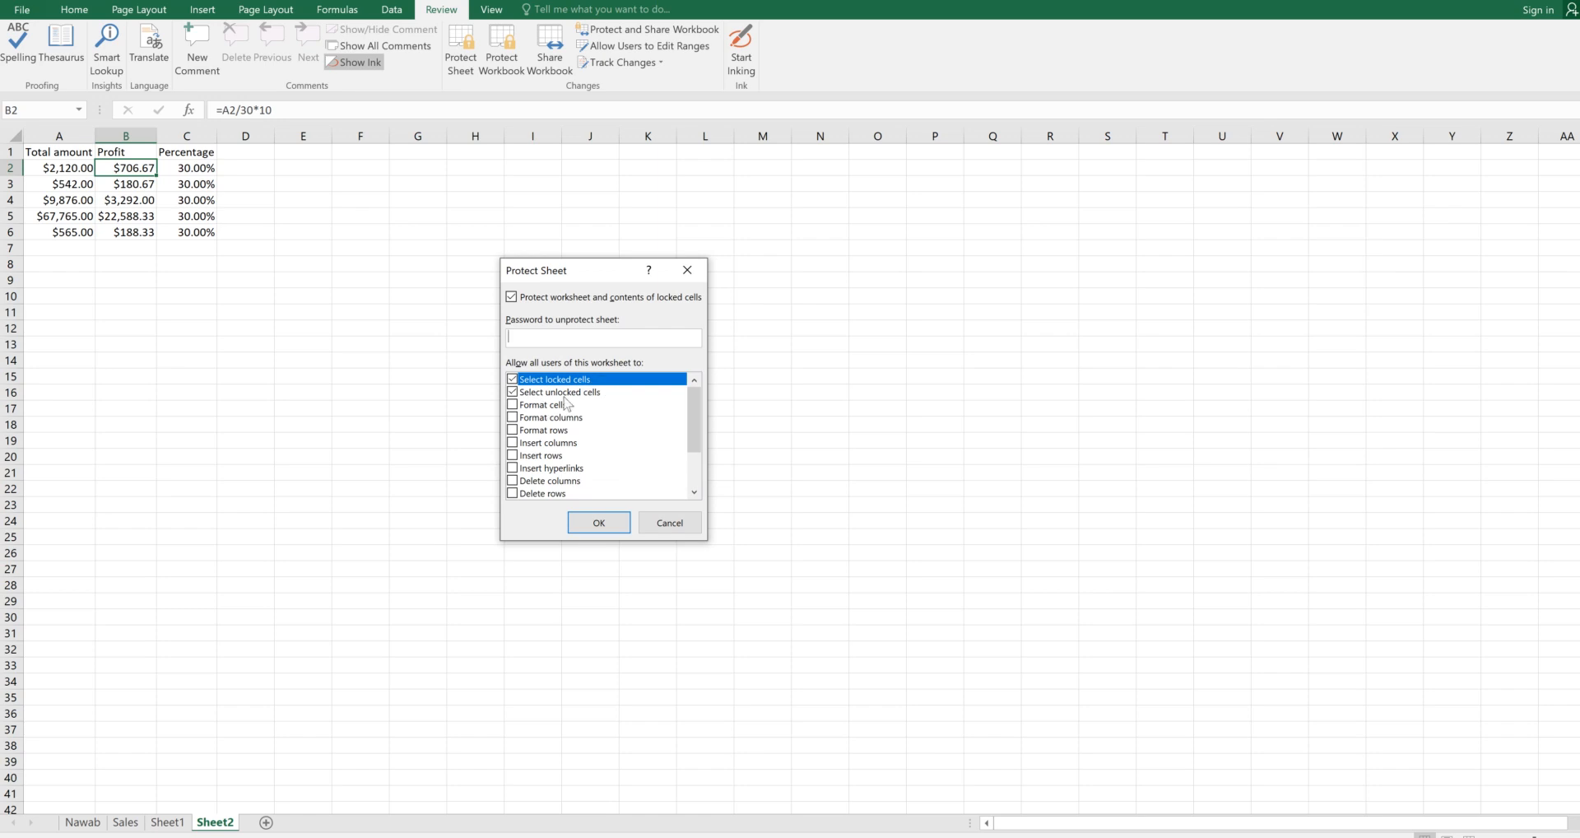
Protect Sheet2 with a password, re-entering the password in Confirm Password to finish
{"action": "mouse_move", "coordinate": [694, 416]}
{"action": "left_mouse_down"}
{"action": "mouse_move", "coordinate": [700, 486]}
{"action": "mouse_move", "coordinate": [711, 392]}
{"action": "left_mouse_up"}
{"action": "type", "text": "123456"}
{"action": "left_click", "coordinate": [623, 523]}
{"action": "type", "text": "123456"}
{"action": "left_click", "coordinate": [635, 466]}
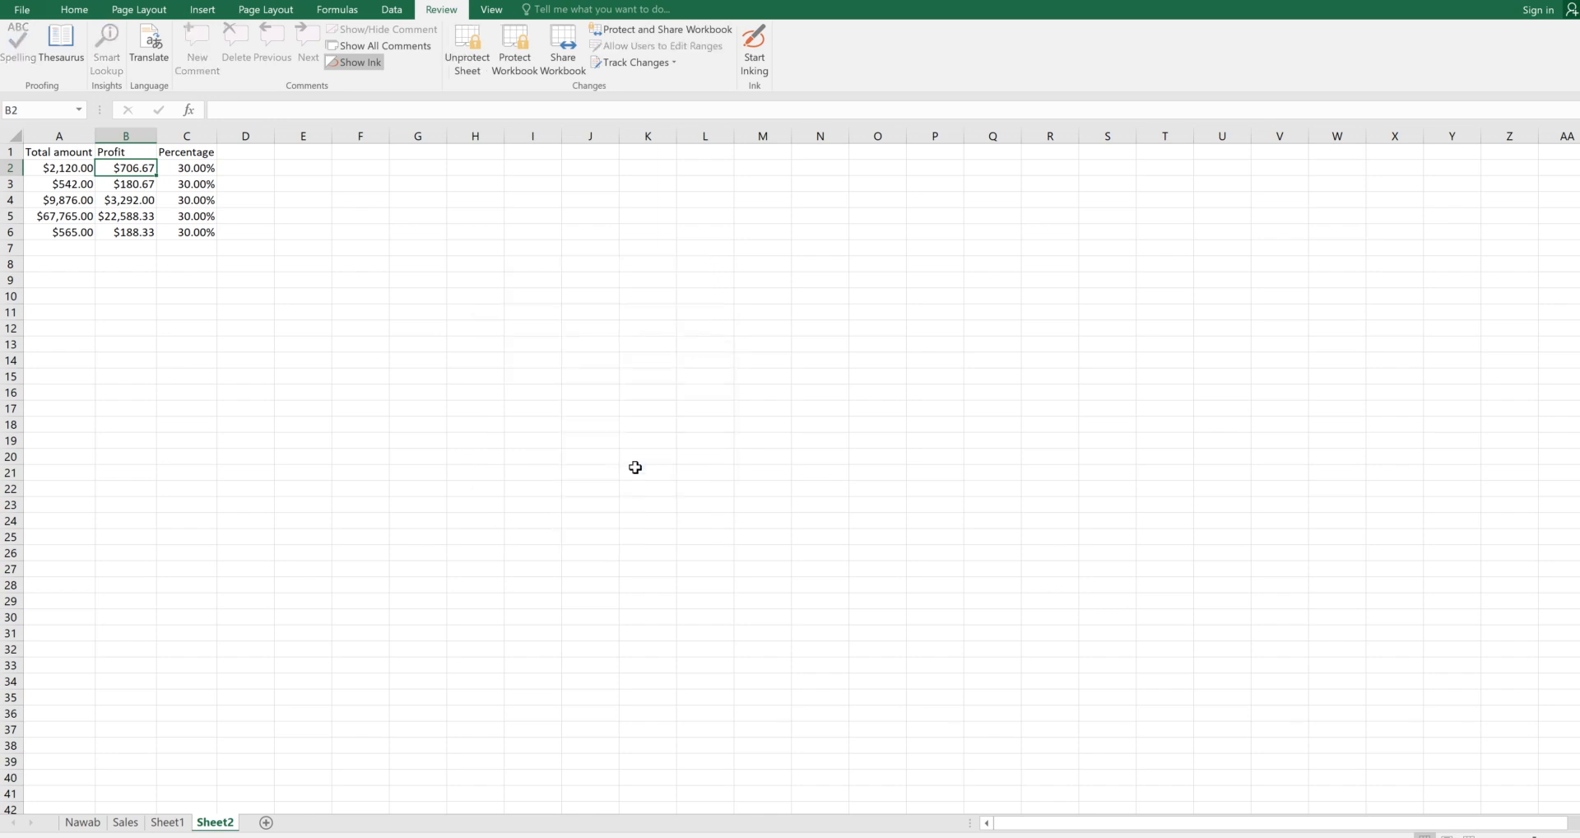
{"action": "left_click", "coordinate": [636, 466]}
{"action": "left_click", "coordinate": [137, 167]}
{"action": "left_click", "coordinate": [135, 187]}
{"action": "left_click", "coordinate": [134, 167]}
{"action": "left_click", "coordinate": [134, 185]}
{"action": "left_click", "coordinate": [128, 201]}
{"action": "left_click", "coordinate": [130, 218]}
{"action": "left_click", "coordinate": [129, 231]}
{"action": "left_click", "coordinate": [131, 212]}
{"action": "left_click", "coordinate": [136, 198]}
{"action": "left_click", "coordinate": [135, 185]}
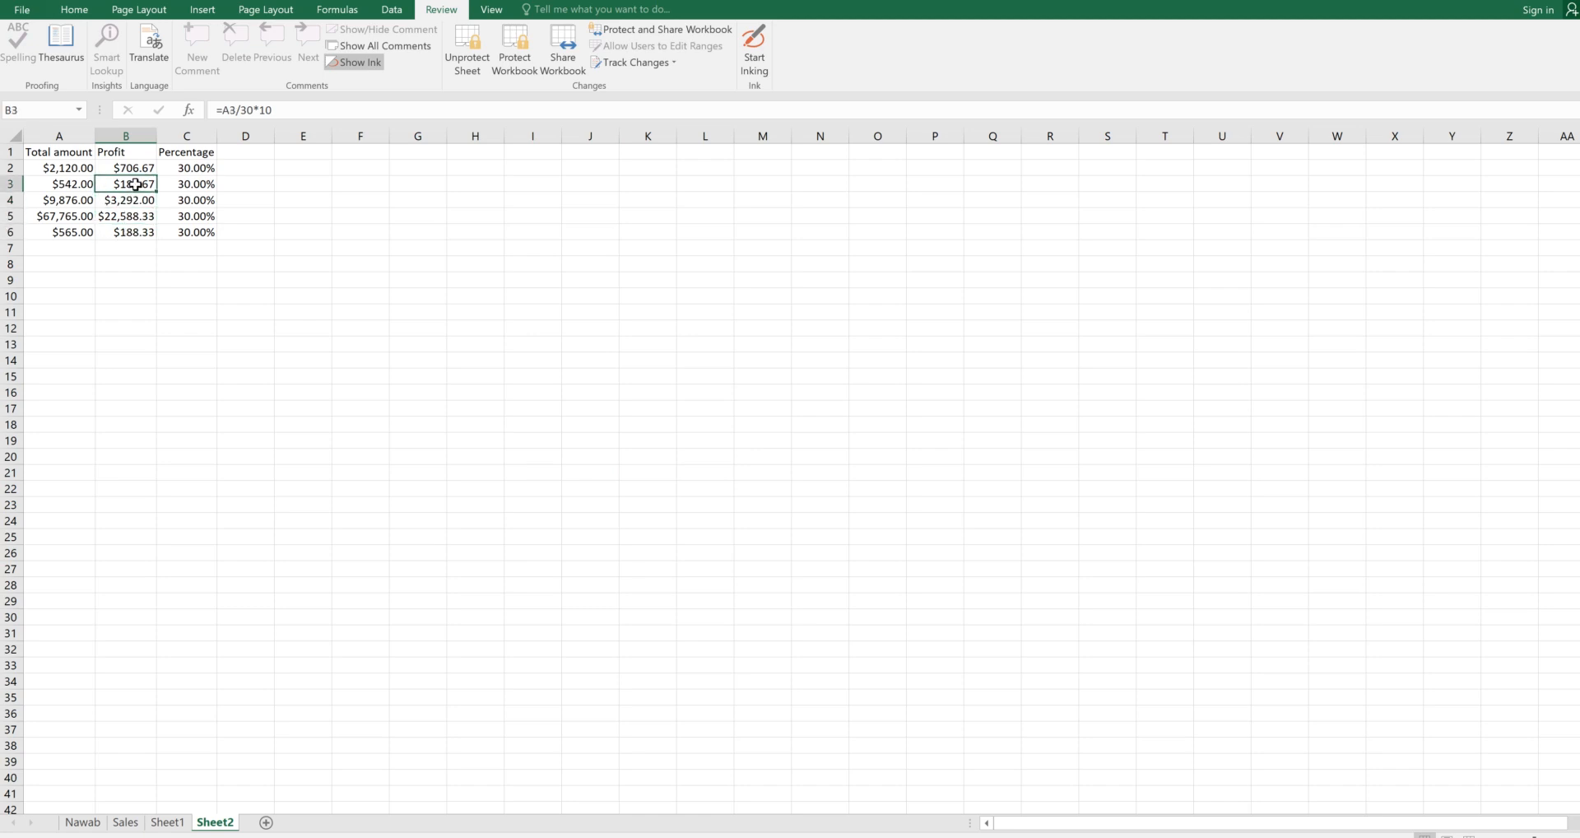
{"action": "left_click", "coordinate": [127, 233]}
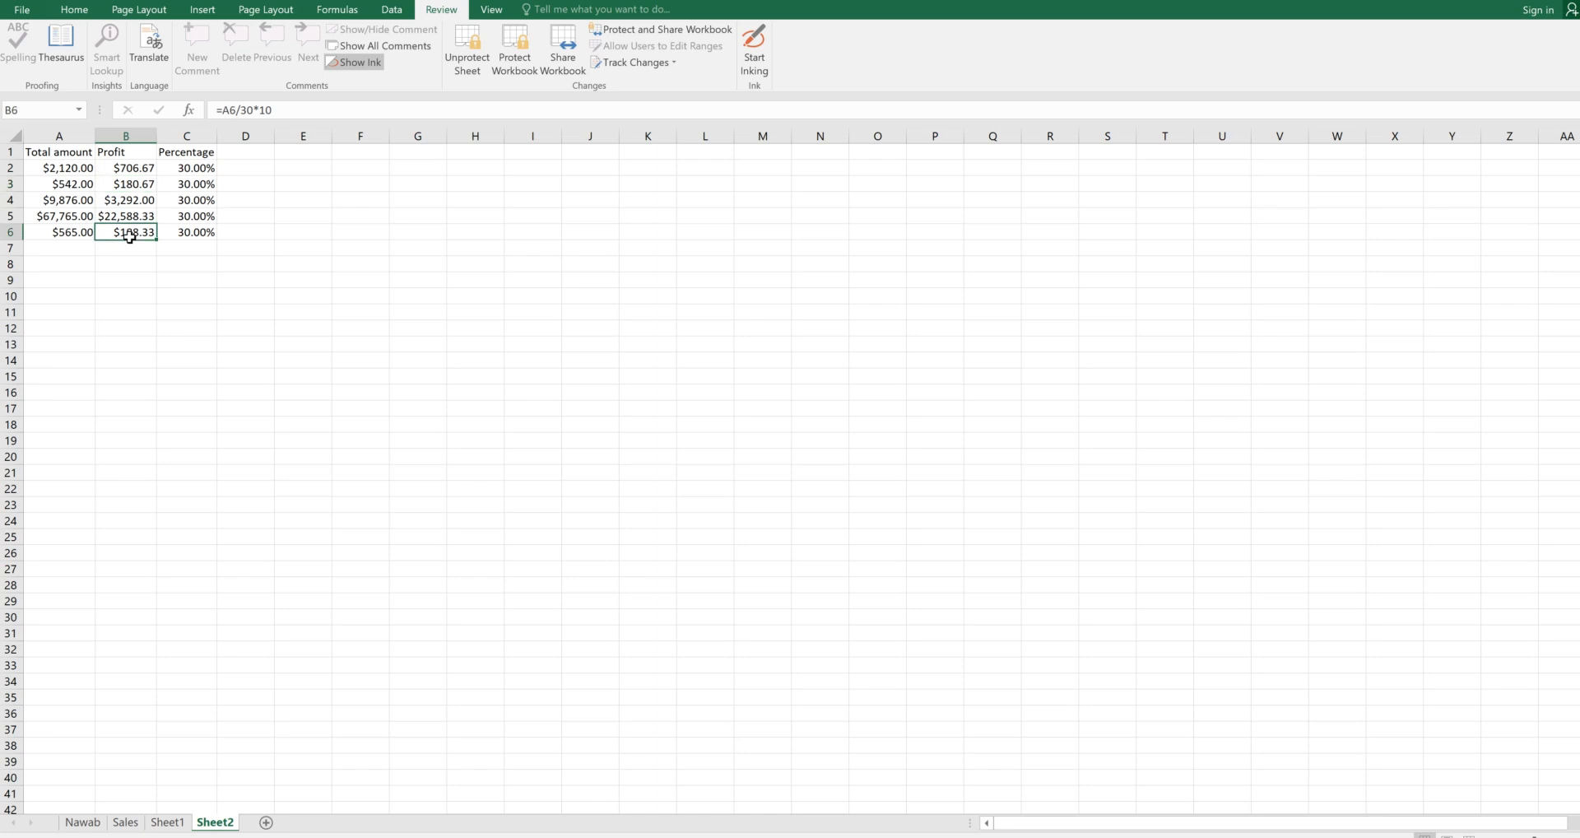
{"action": "left_click", "coordinate": [140, 167]}
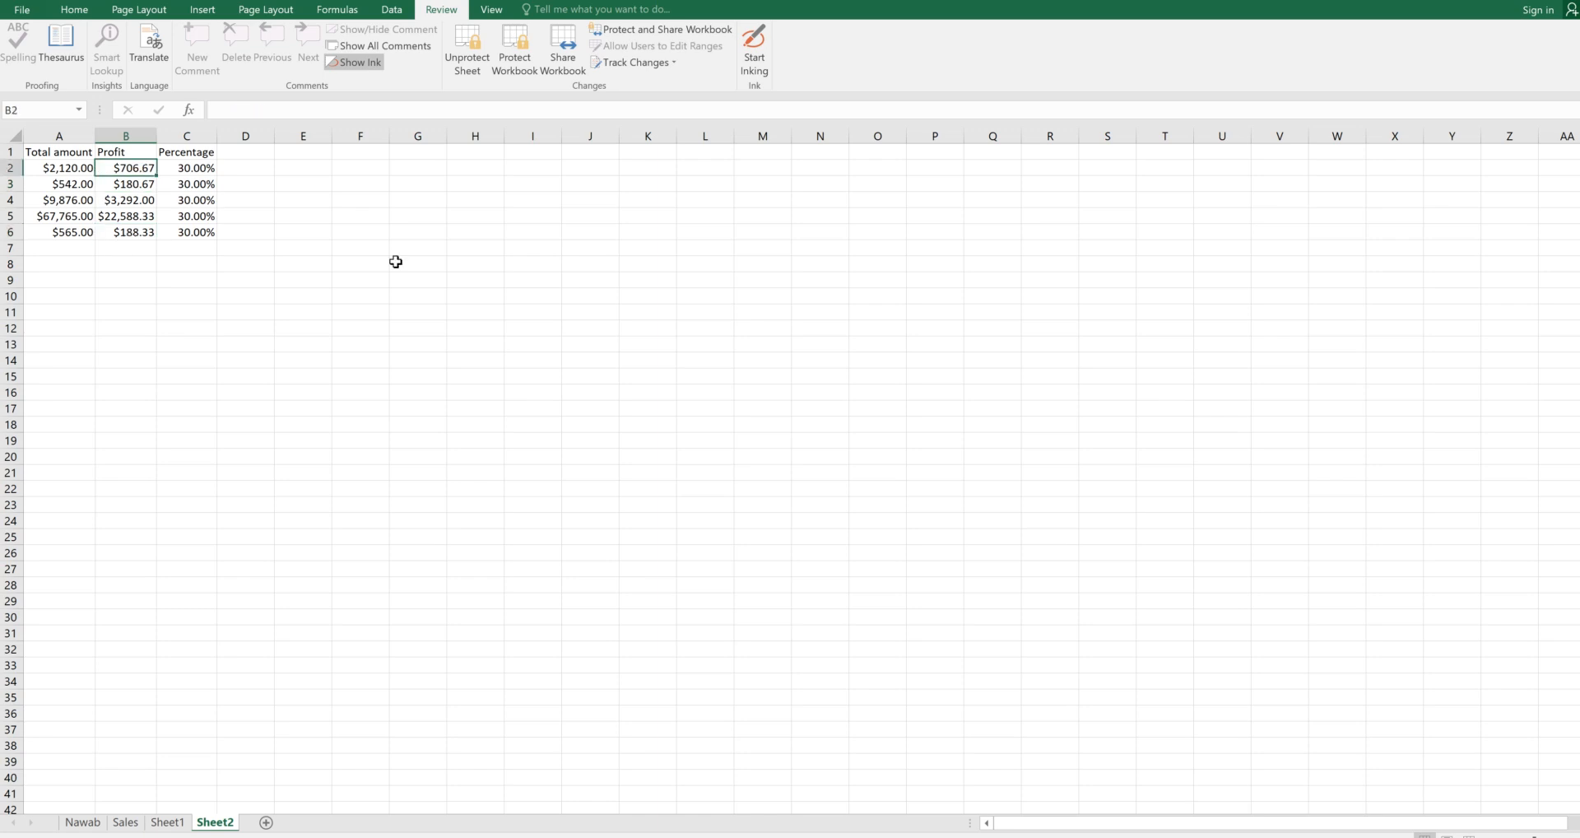
{"action": "left_click", "coordinate": [308, 110]}
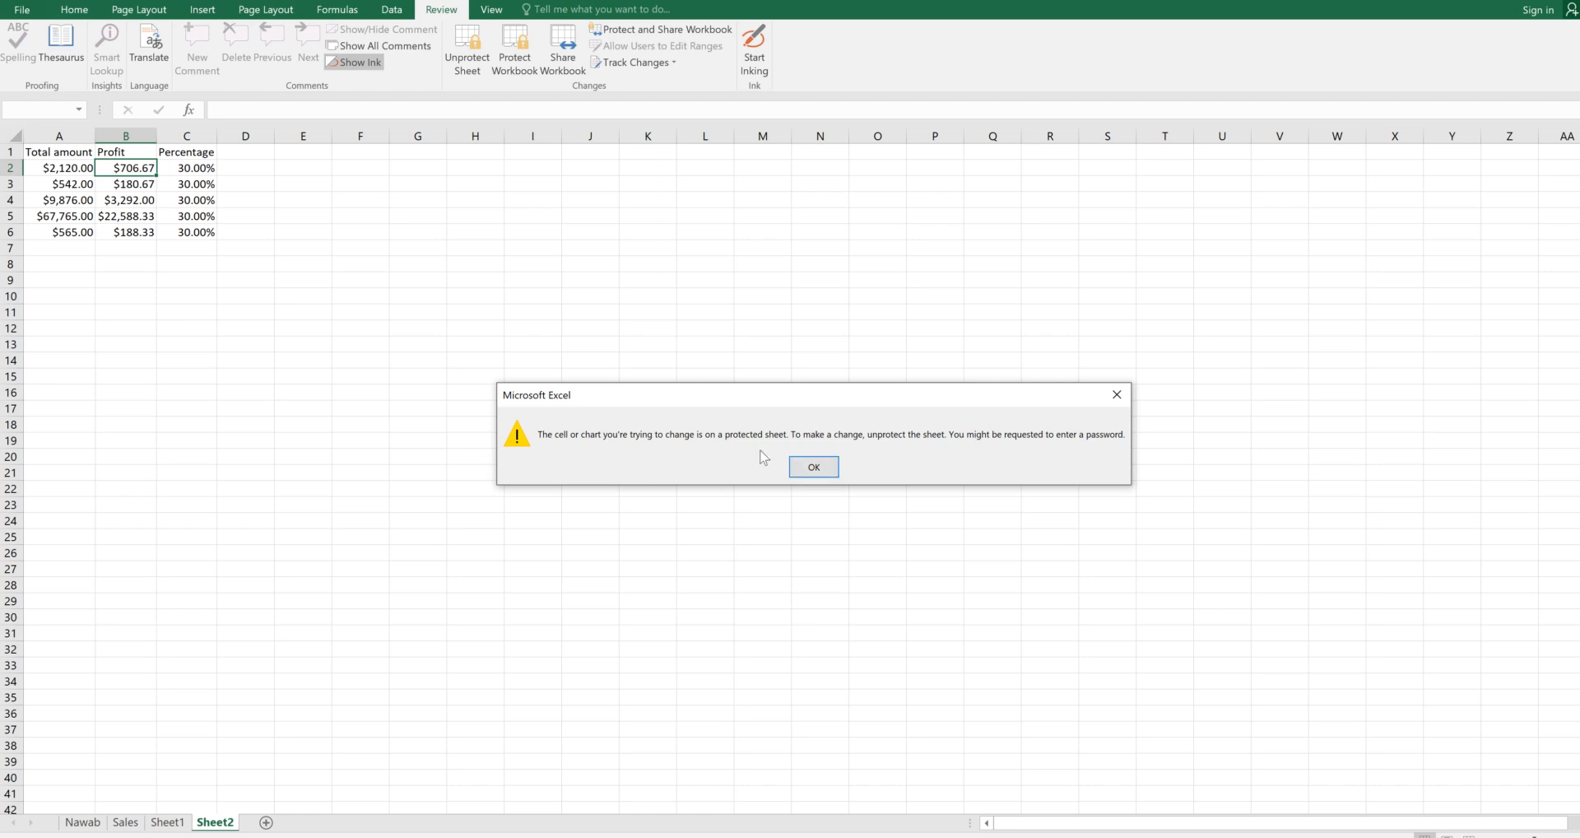
{"action": "left_click", "coordinate": [817, 466]}
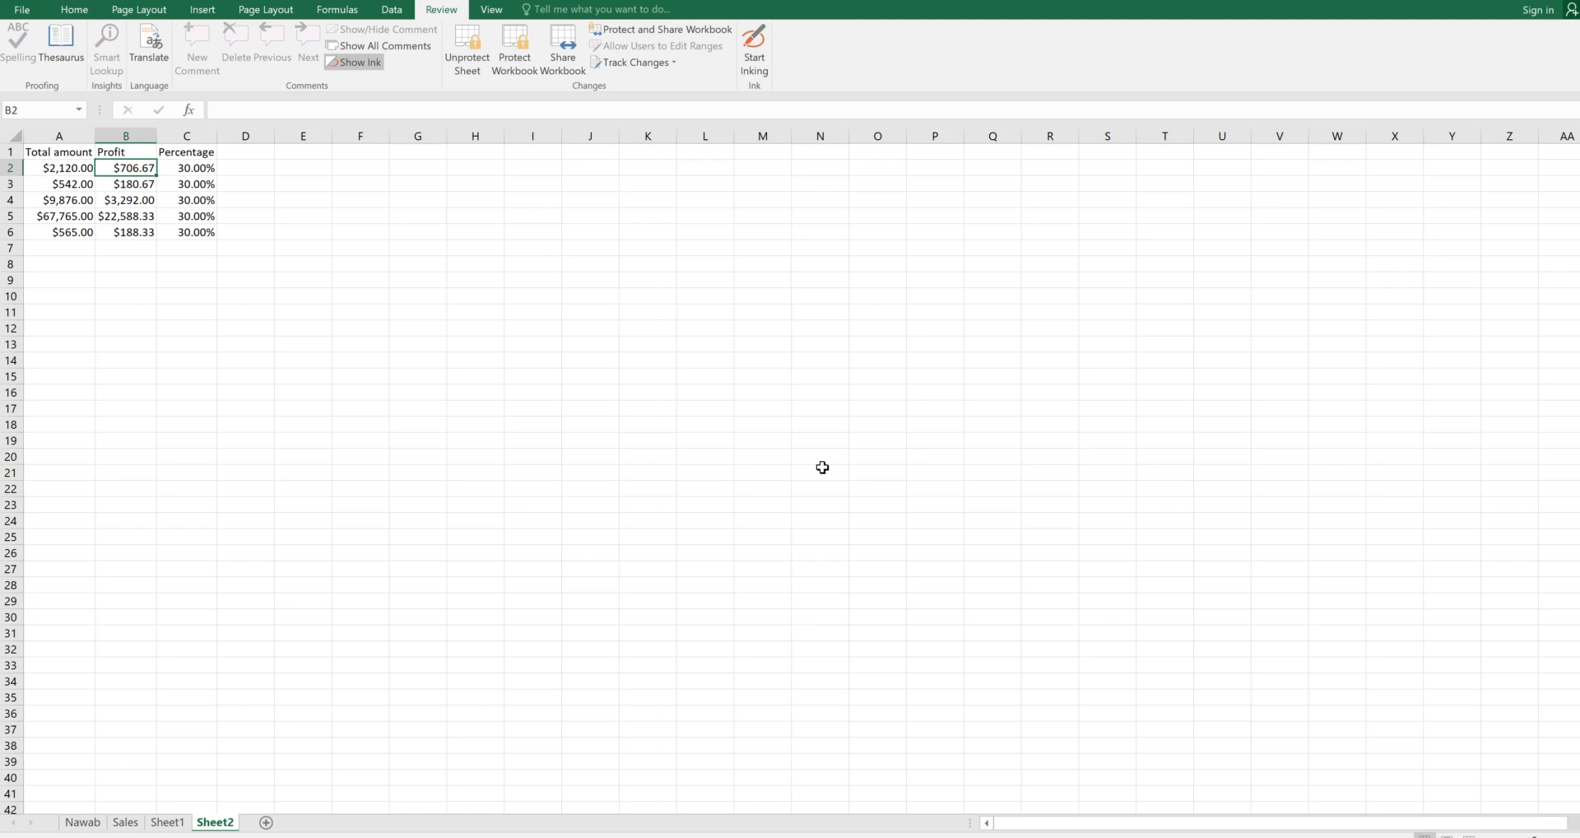
{"action": "key", "text": "Delete"}
{"action": "left_click", "coordinate": [821, 466]}
Unprotect Sheet2 with its password, then select Profit cells B2:B6 on the Home ribbon
{"action": "left_click", "coordinate": [475, 70]}
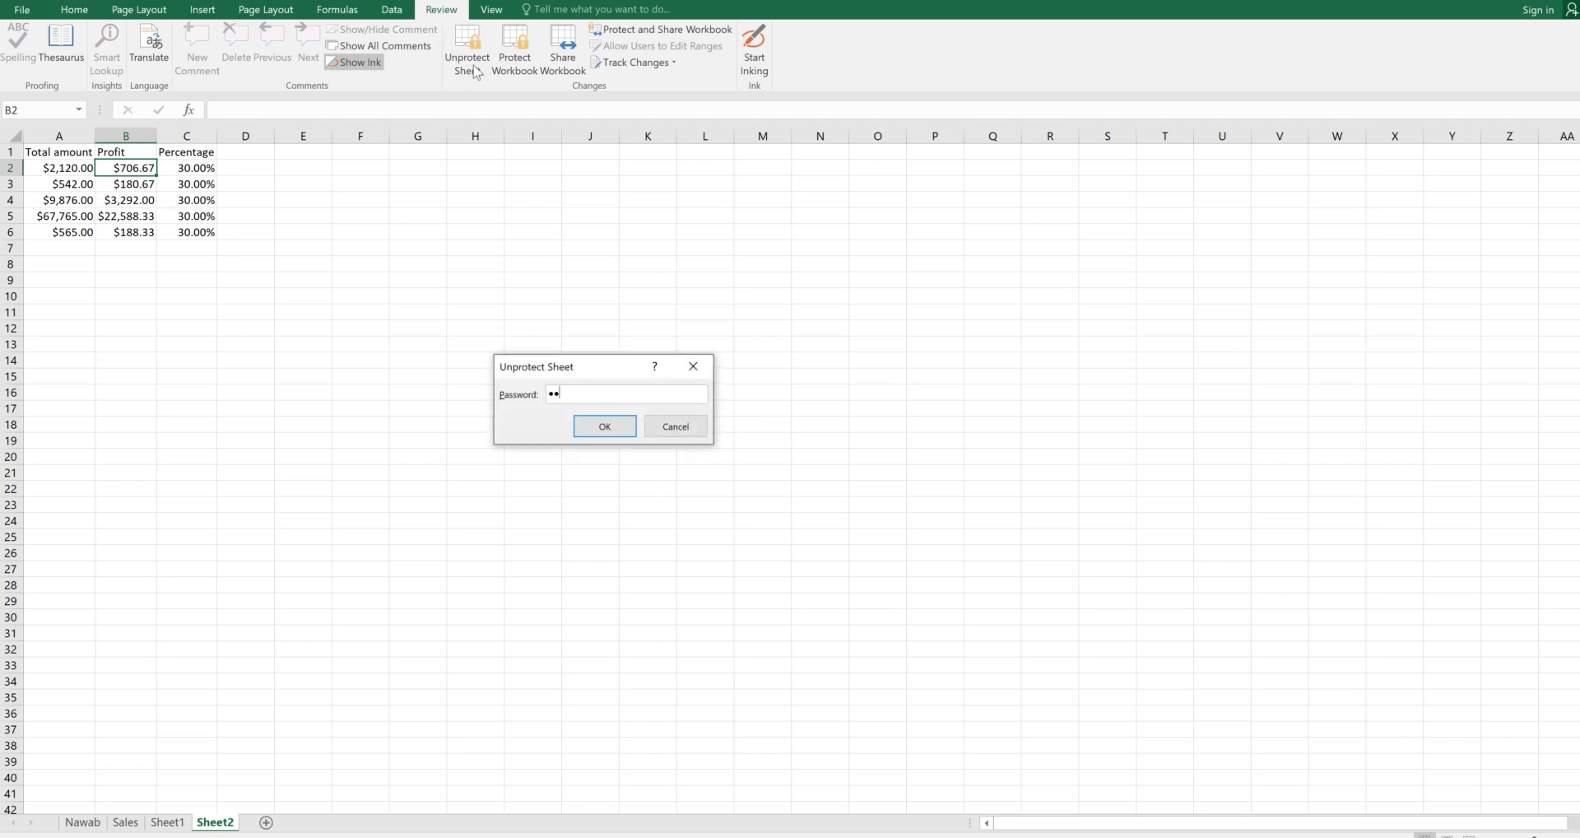
{"action": "key", "text": "Return"}
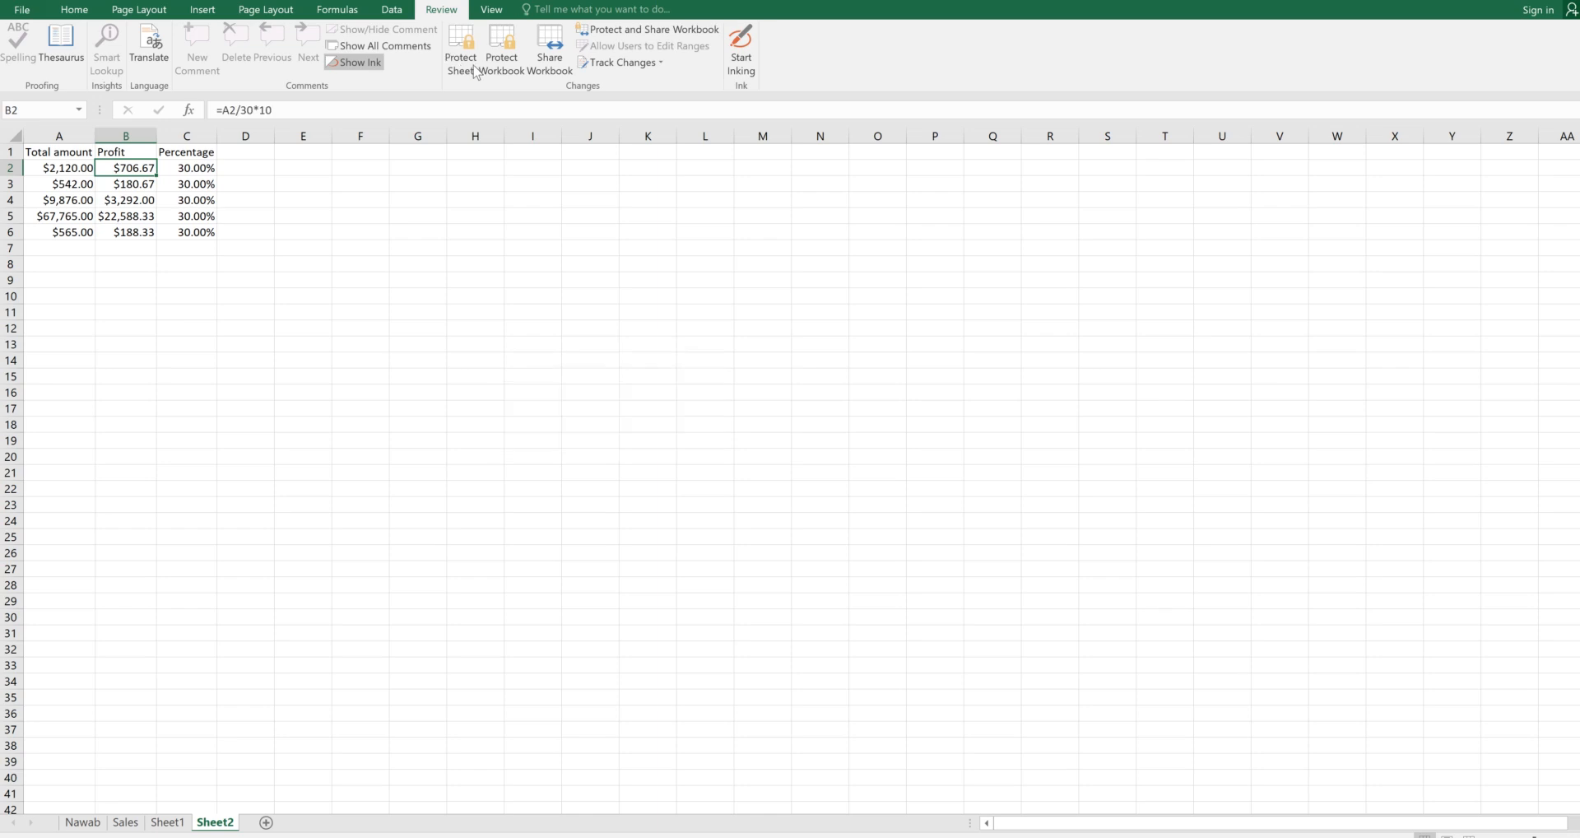
{"action": "left_click_drag", "start_coordinate": [150, 165], "coordinate": [147, 232]}
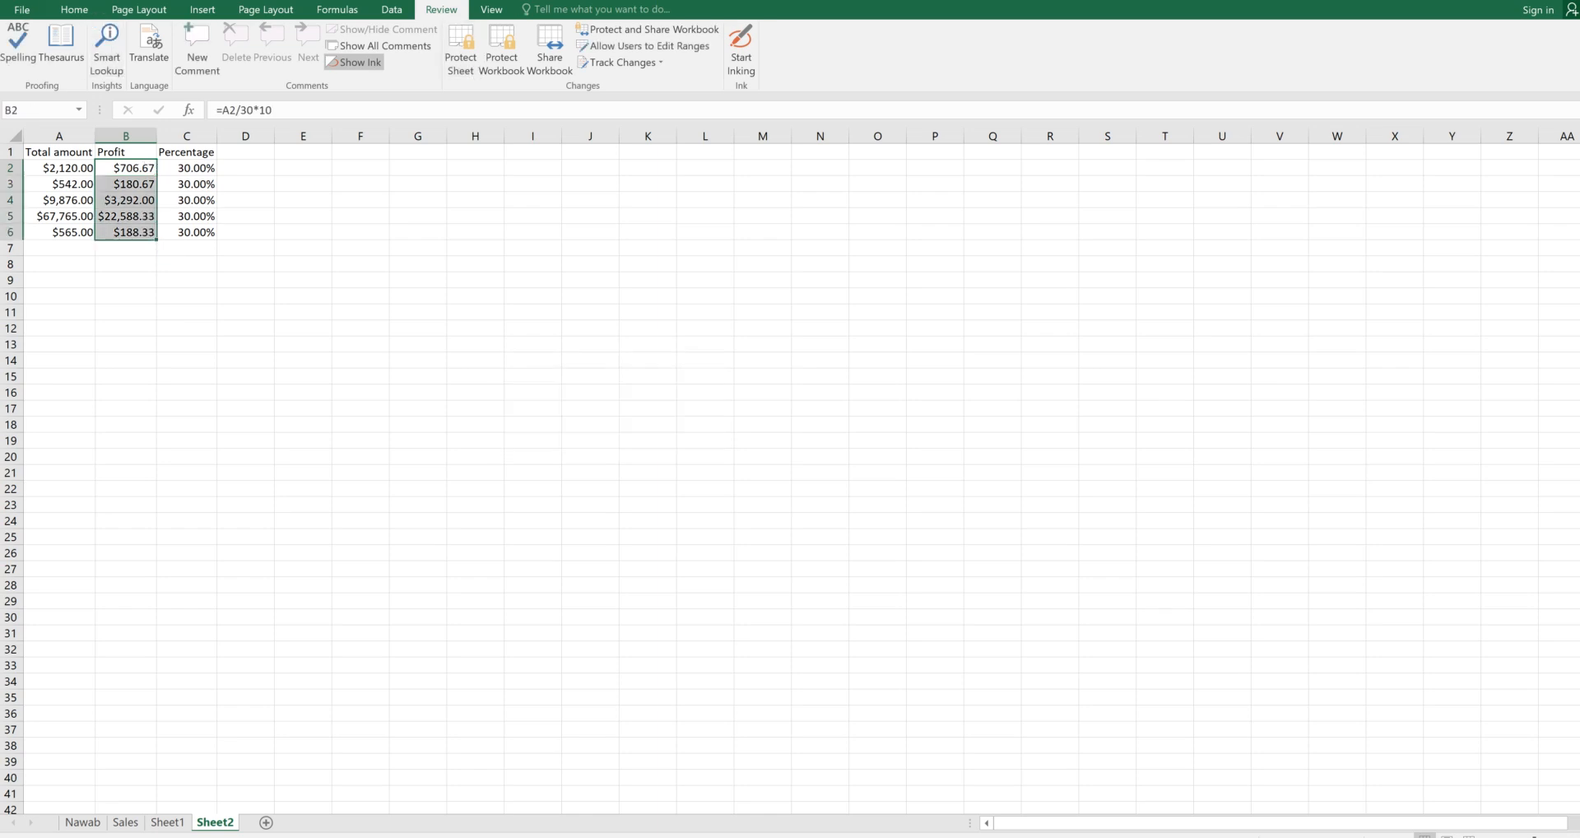
{"action": "left_click", "coordinate": [75, 11]}
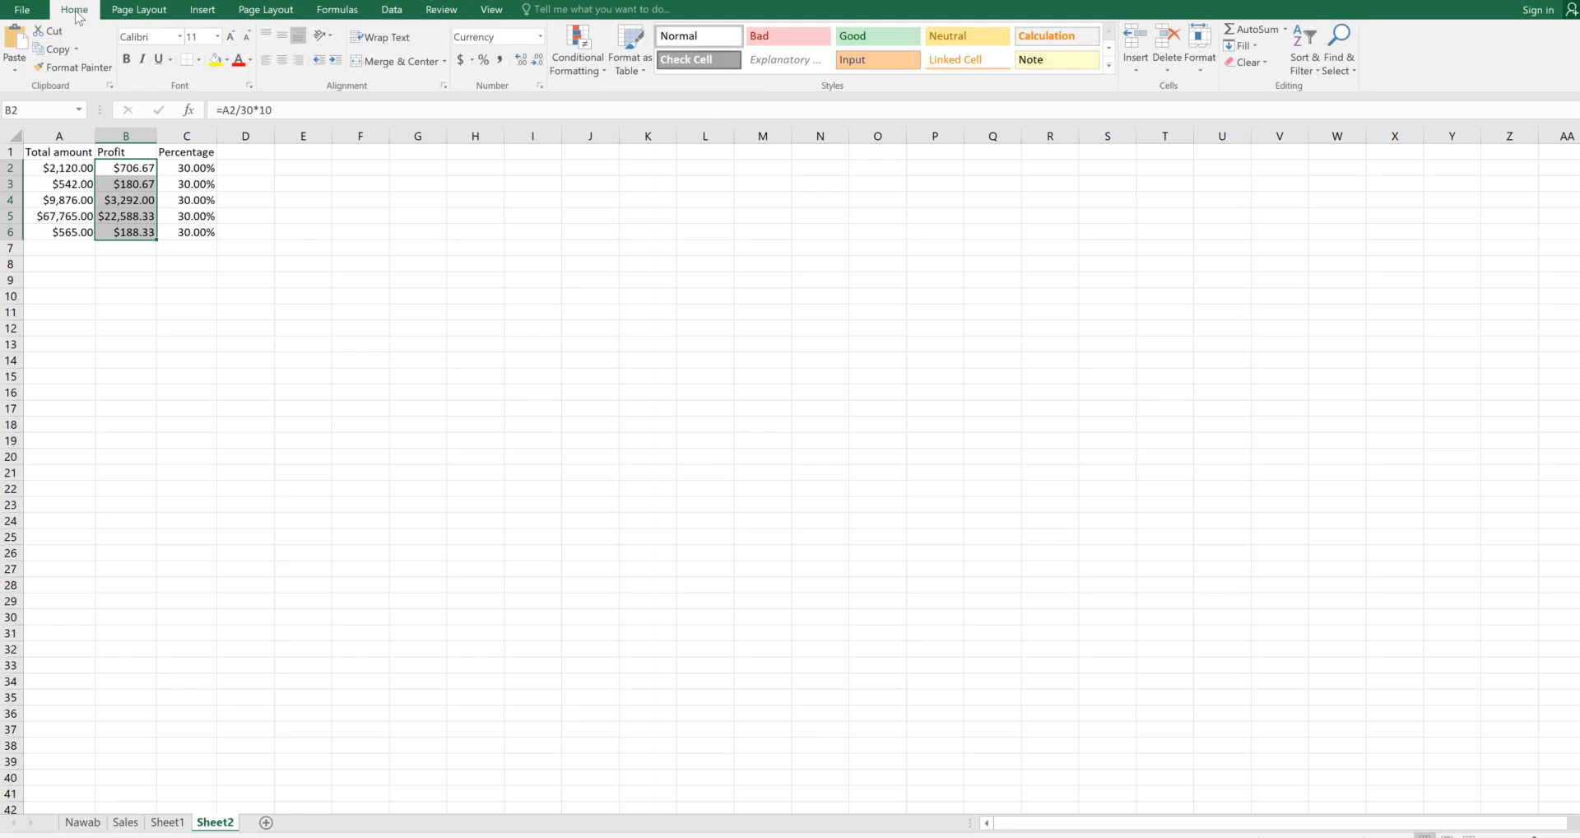
In Format Cells' Protection settings, tick Hidden and keep Locked on for B2:B6, then deselect
{"action": "left_click", "coordinate": [443, 85]}
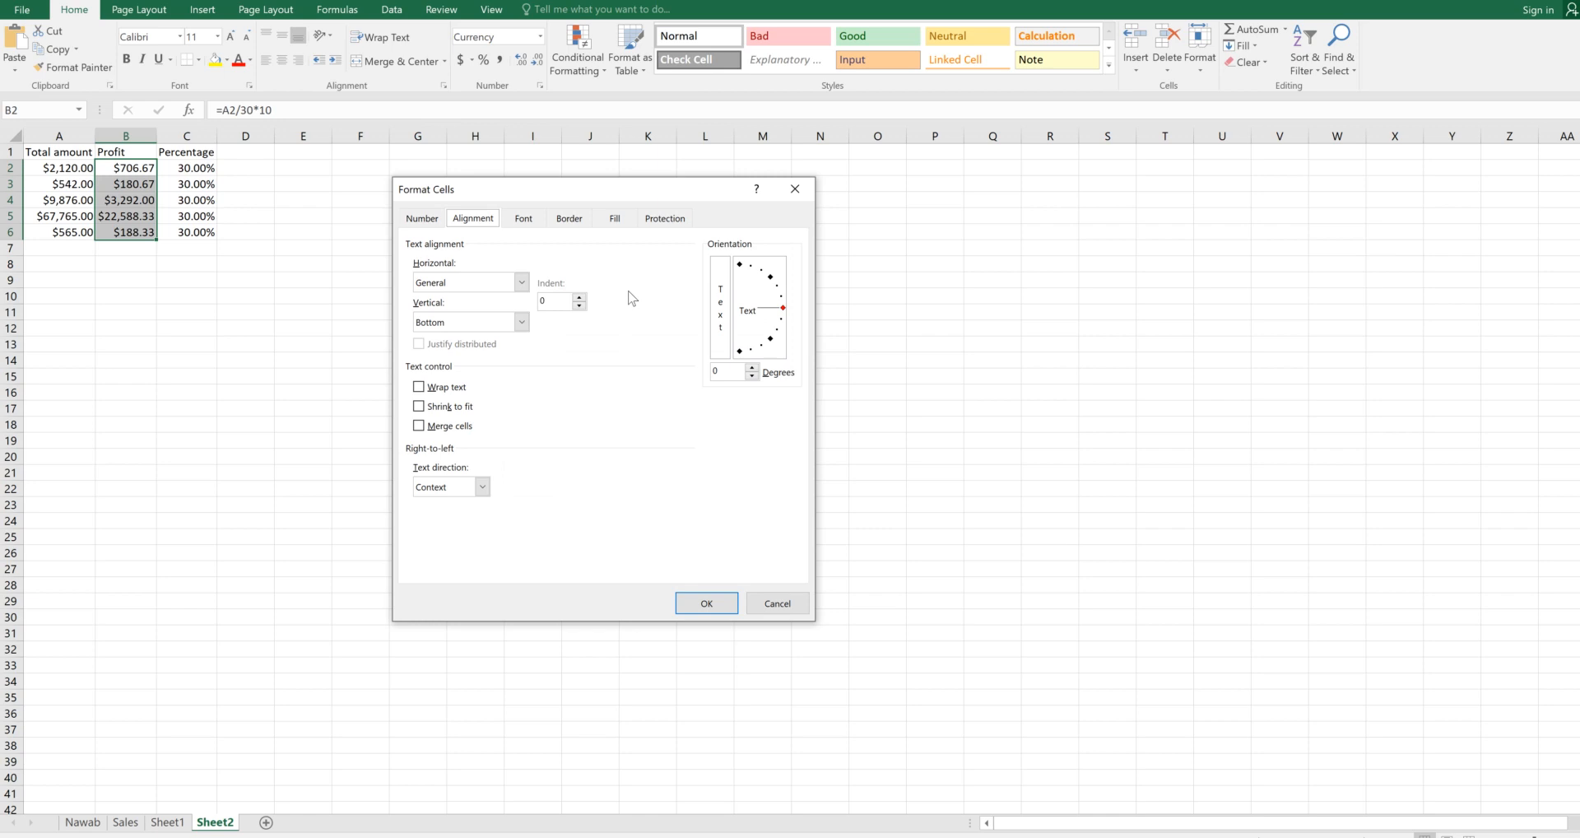
{"action": "left_click", "coordinate": [682, 221]}
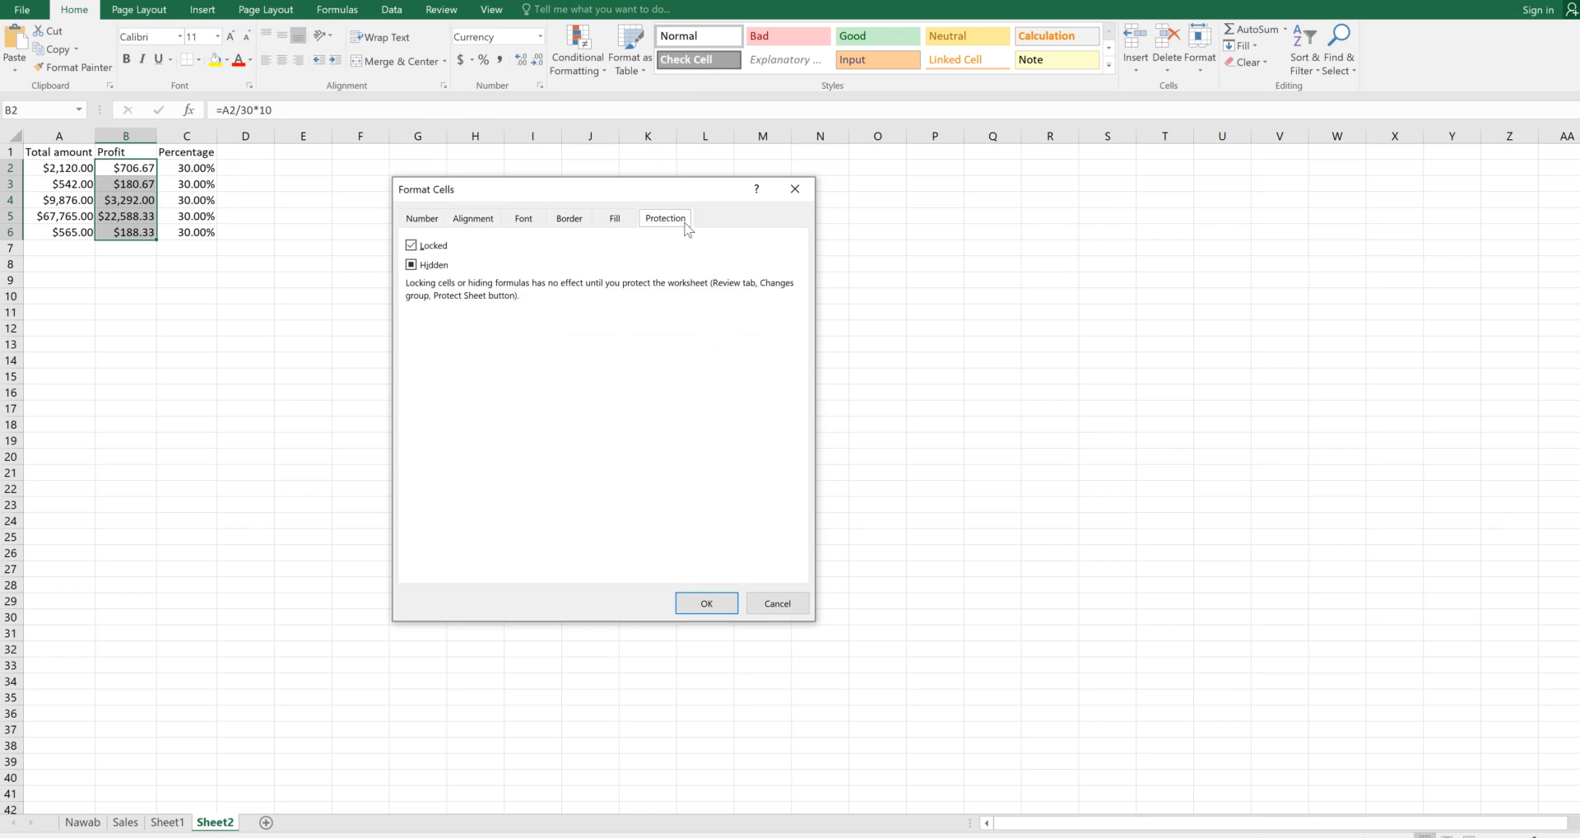
{"action": "left_click", "coordinate": [412, 265]}
{"action": "left_click", "coordinate": [412, 246]}
{"action": "left_click", "coordinate": [412, 246]}
{"action": "left_click", "coordinate": [707, 603]}
{"action": "left_click", "coordinate": [490, 442]}
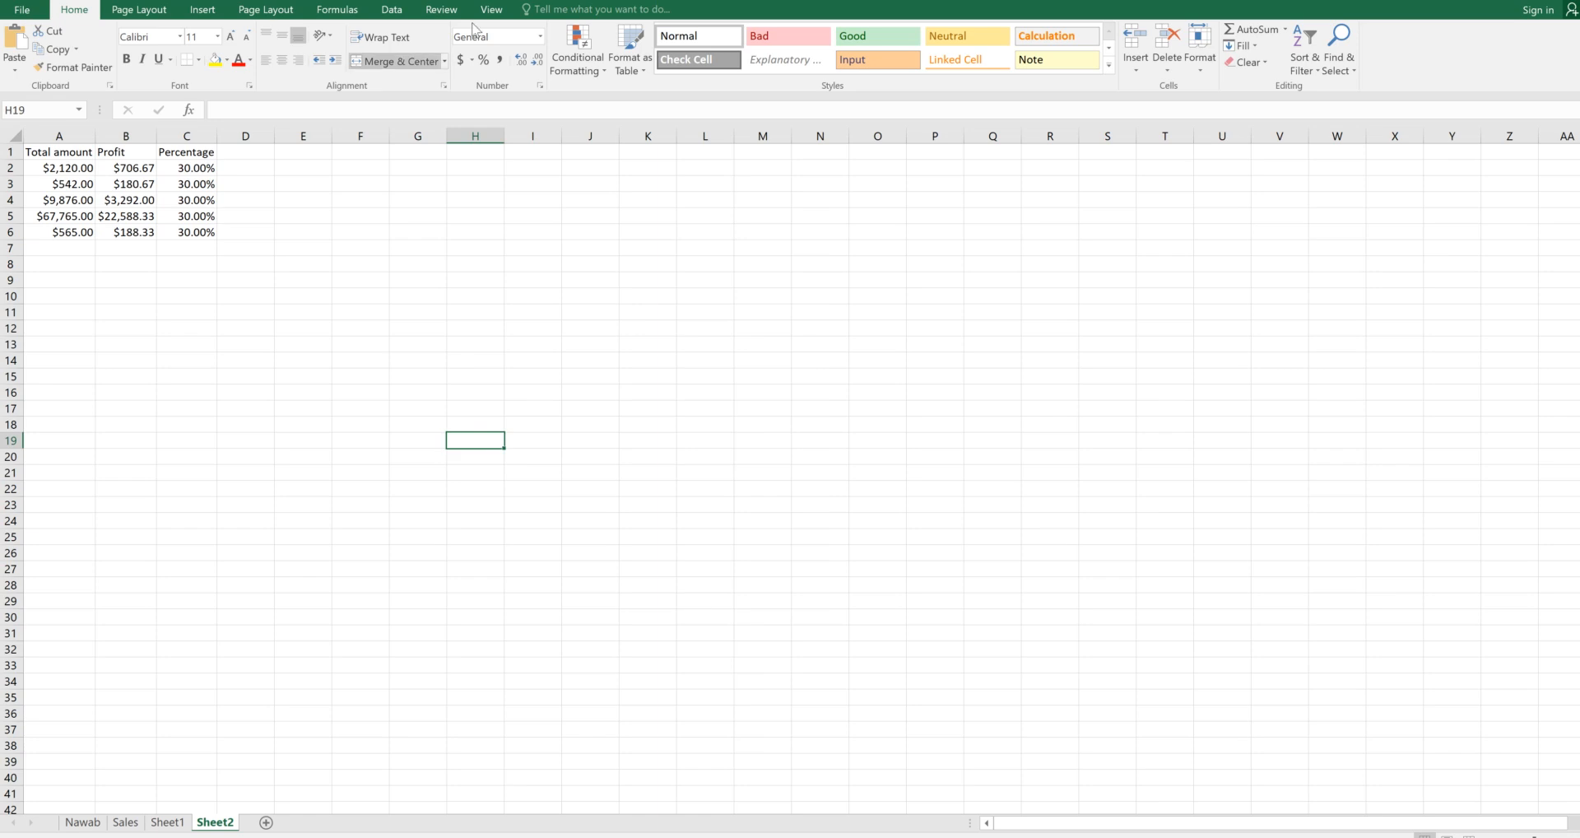
Re-protect Sheet2 from the Review ribbon, submitting and confirming the password
{"action": "left_click", "coordinate": [449, 14]}
{"action": "left_click", "coordinate": [461, 49]}
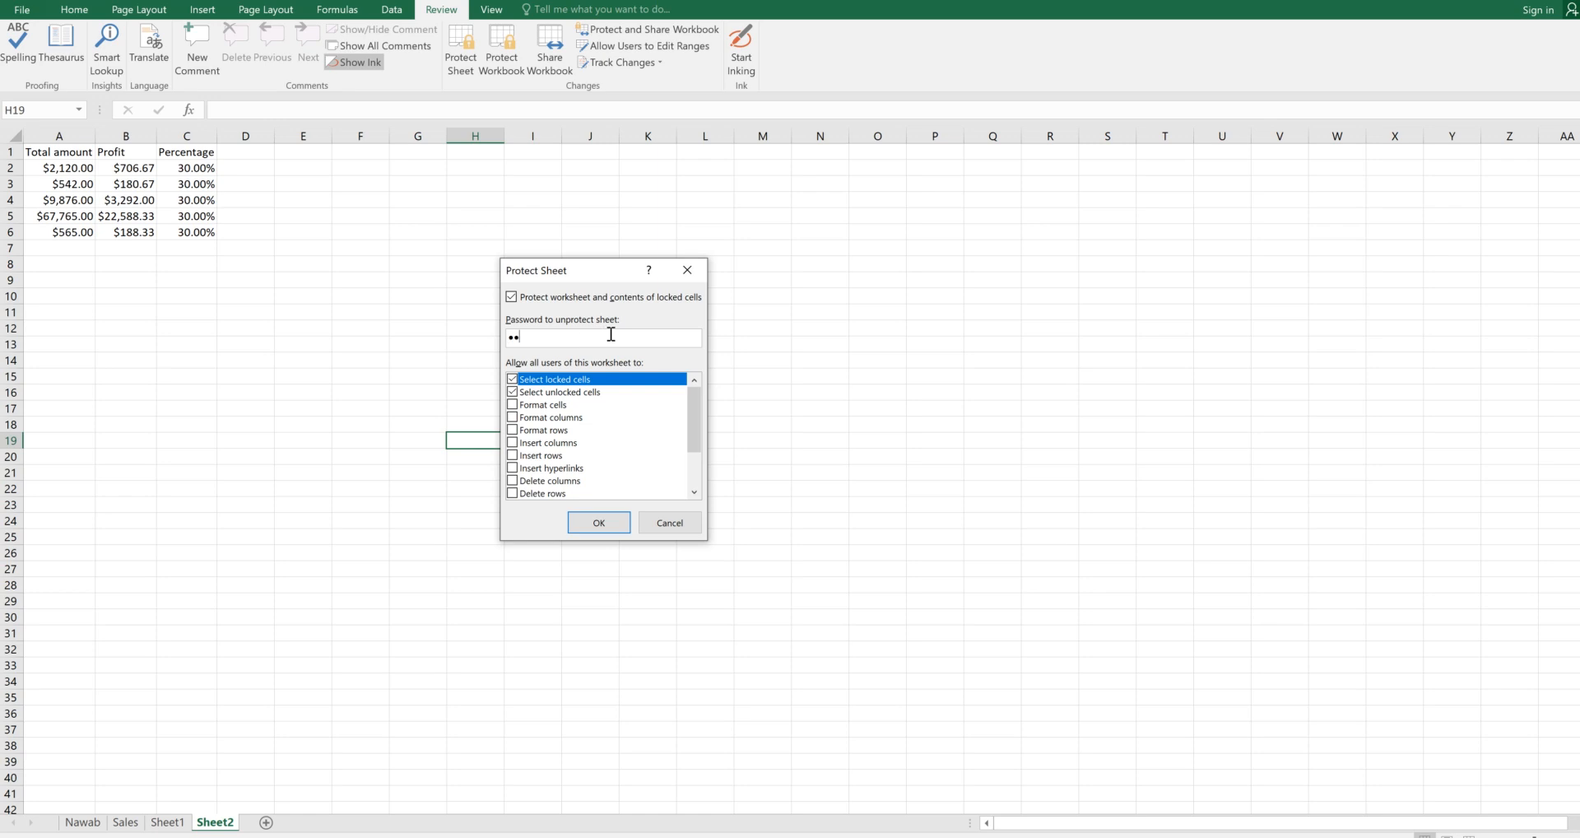
{"action": "key", "text": "Return"}
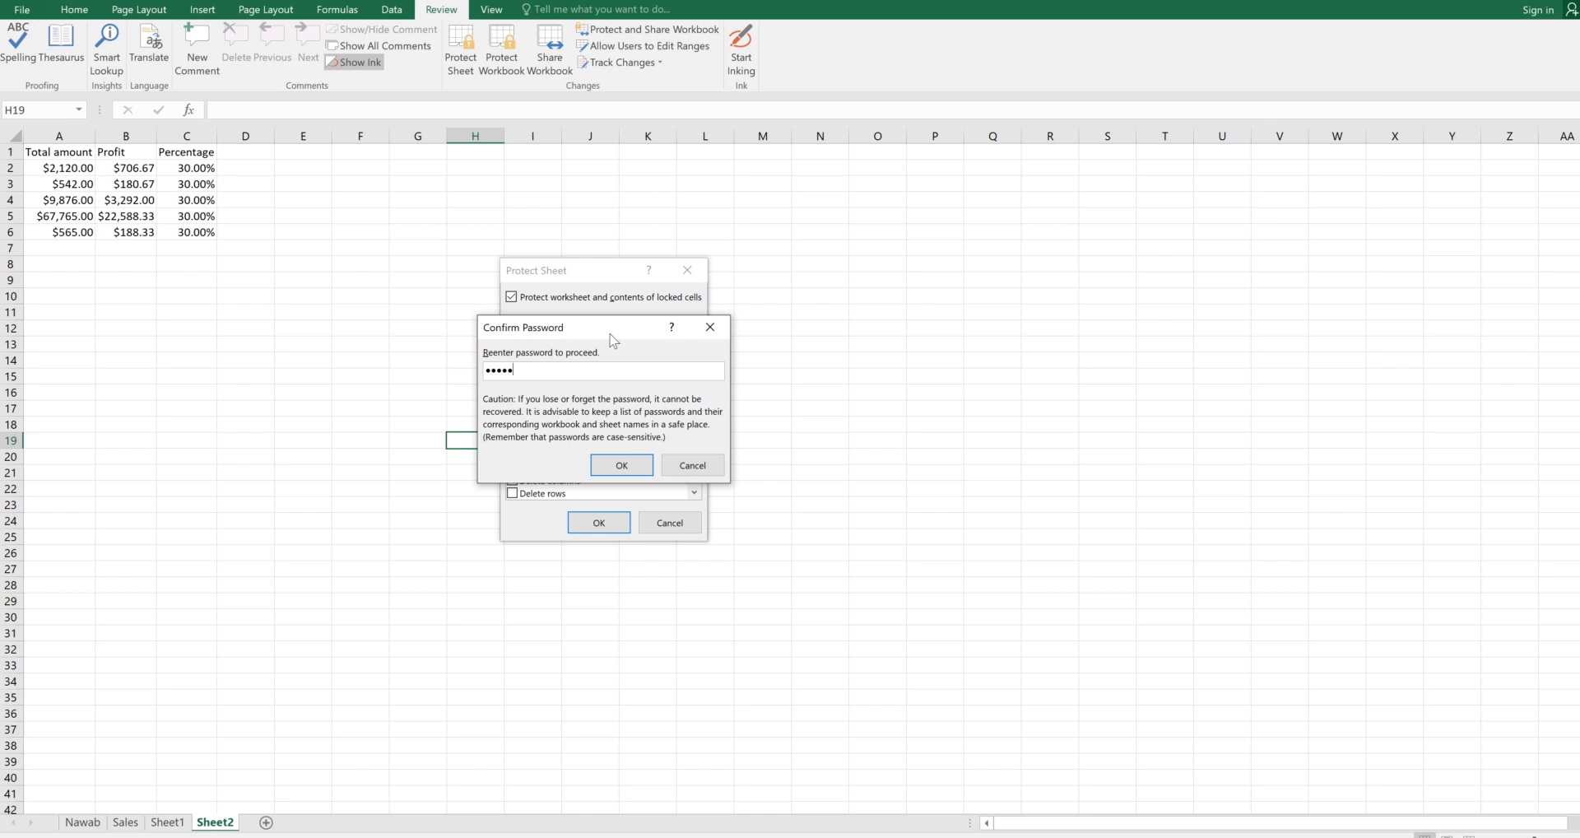
{"action": "key", "text": "Return"}
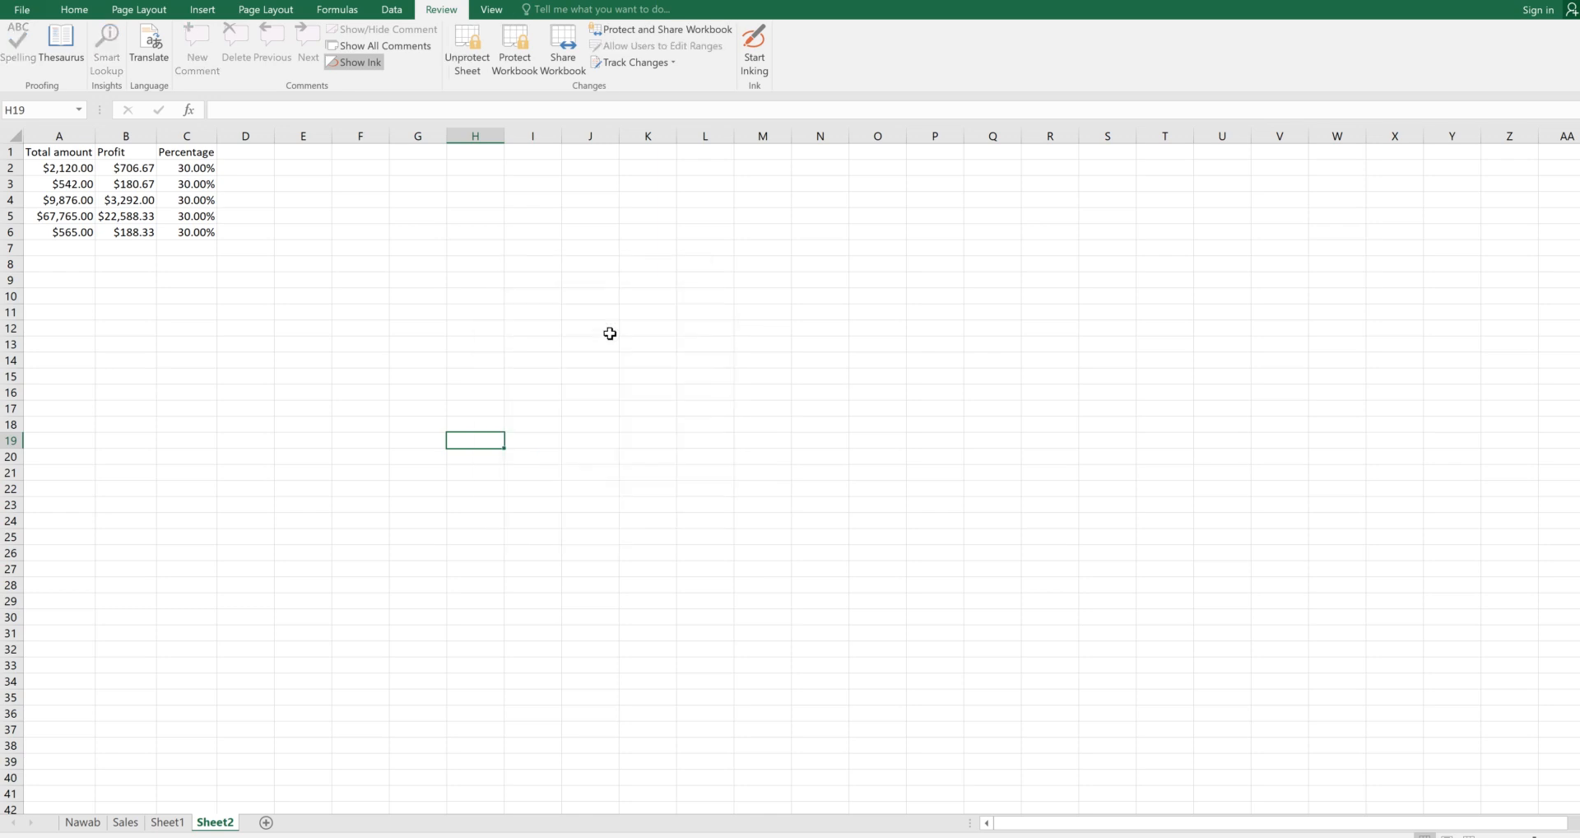
{"action": "left_click", "coordinate": [64, 308]}
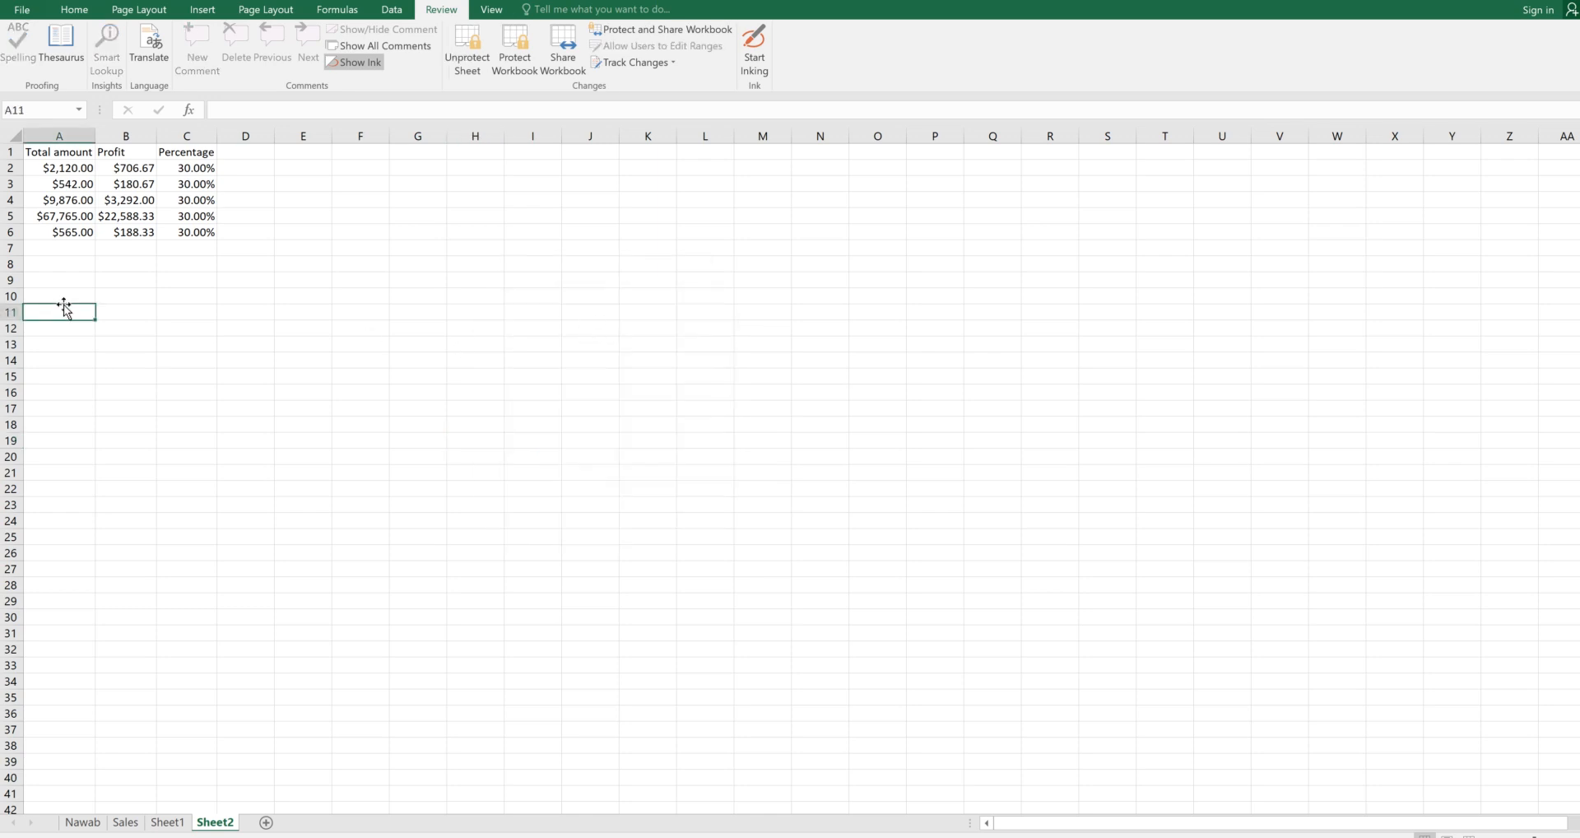
{"action": "left_click", "coordinate": [139, 168]}
{"action": "left_click", "coordinate": [132, 184]}
{"action": "left_click", "coordinate": [130, 201]}
{"action": "left_click", "coordinate": [132, 216]}
{"action": "left_click", "coordinate": [129, 247]}
{"action": "left_click", "coordinate": [132, 215]}
{"action": "left_click", "coordinate": [137, 200]}
{"action": "left_click", "coordinate": [139, 181]}
{"action": "left_click", "coordinate": [136, 168]}
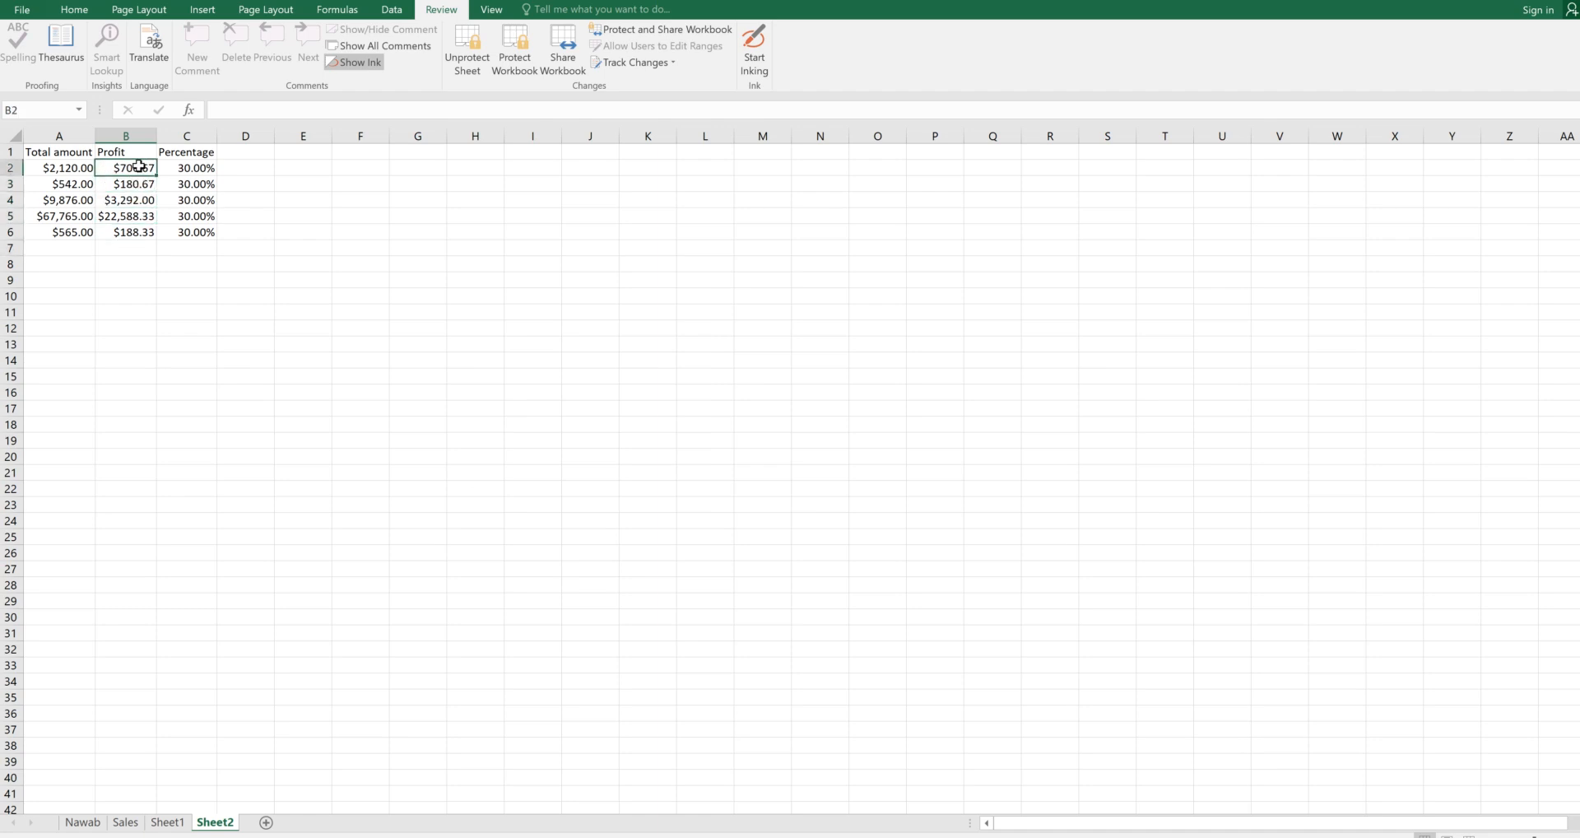
{"action": "left_click", "coordinate": [131, 215]}
{"action": "left_click", "coordinate": [137, 231]}
{"action": "left_click", "coordinate": [133, 200]}
{"action": "left_click", "coordinate": [135, 168]}
{"action": "left_click", "coordinate": [153, 182]}
{"action": "double_click", "coordinate": [153, 183]}
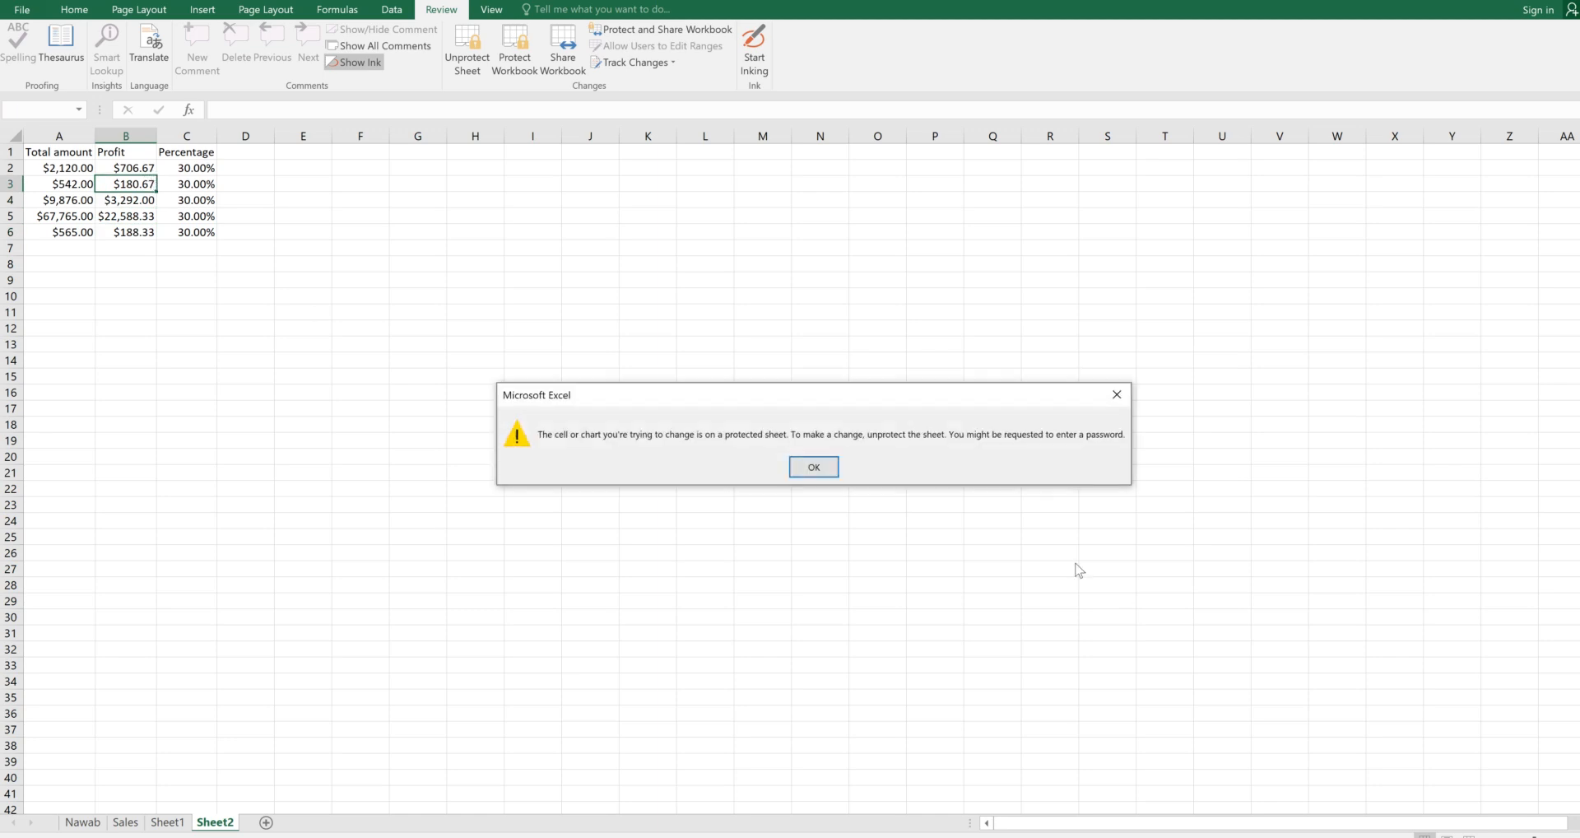
{"action": "left_click", "coordinate": [794, 465]}
{"action": "double_click", "coordinate": [132, 216]}
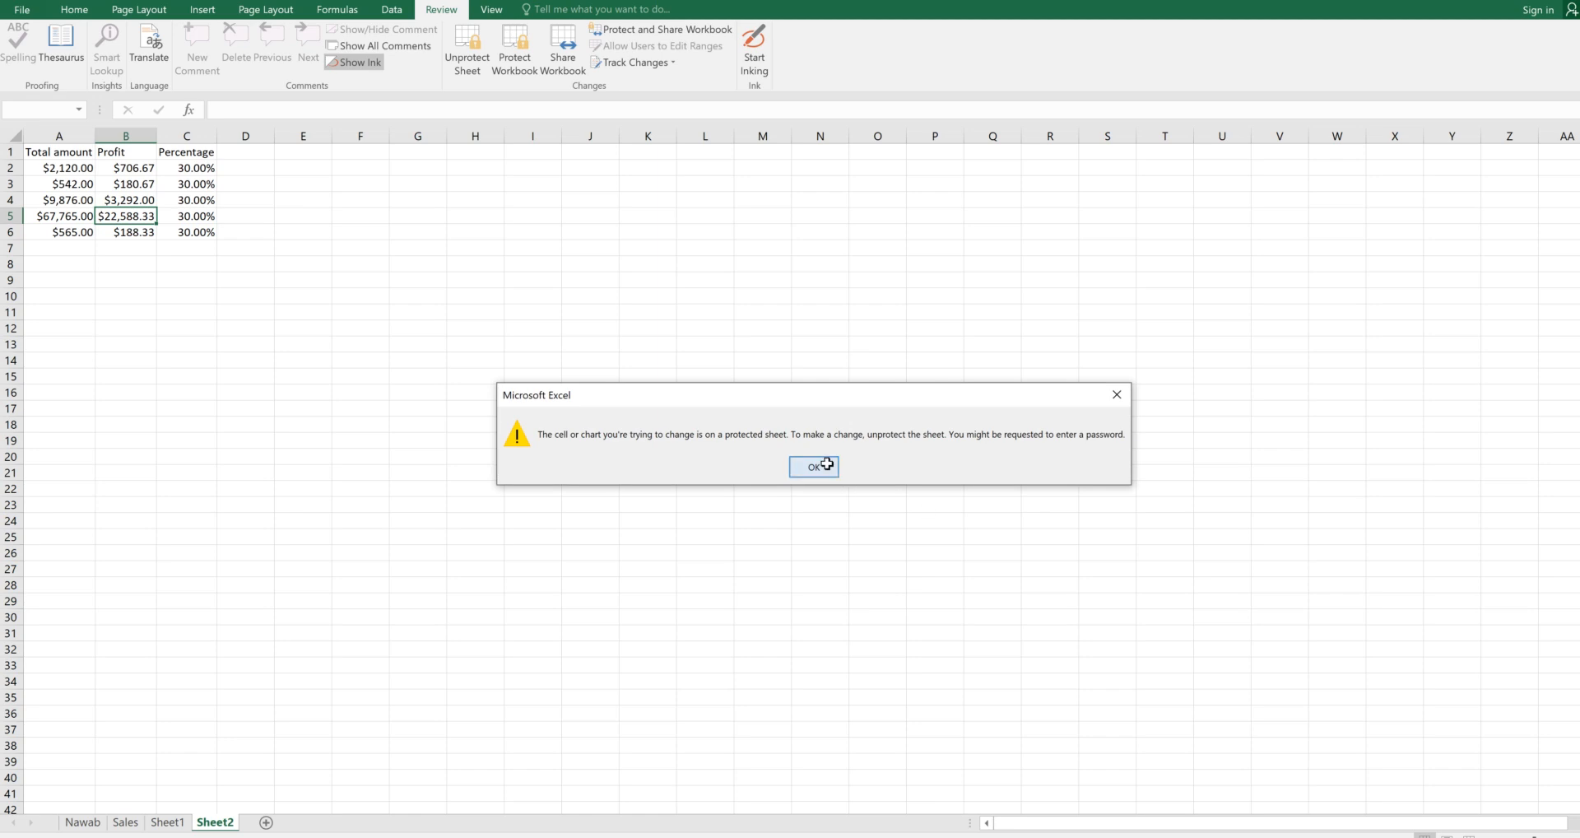
{"action": "left_click", "coordinate": [830, 466]}
{"action": "left_click", "coordinate": [197, 180]}
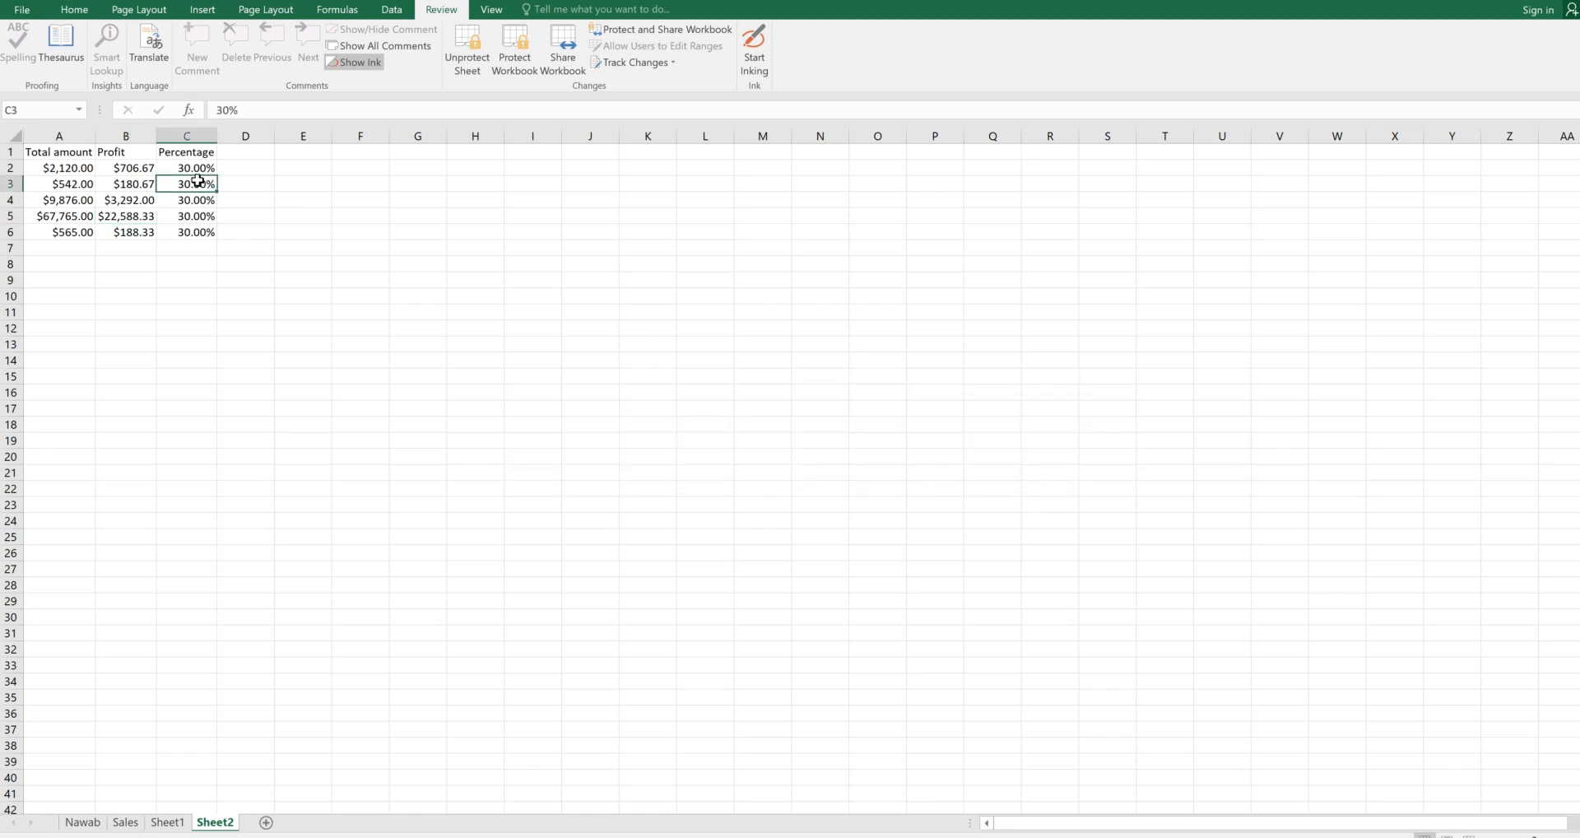
{"action": "double_click", "coordinate": [198, 181]}
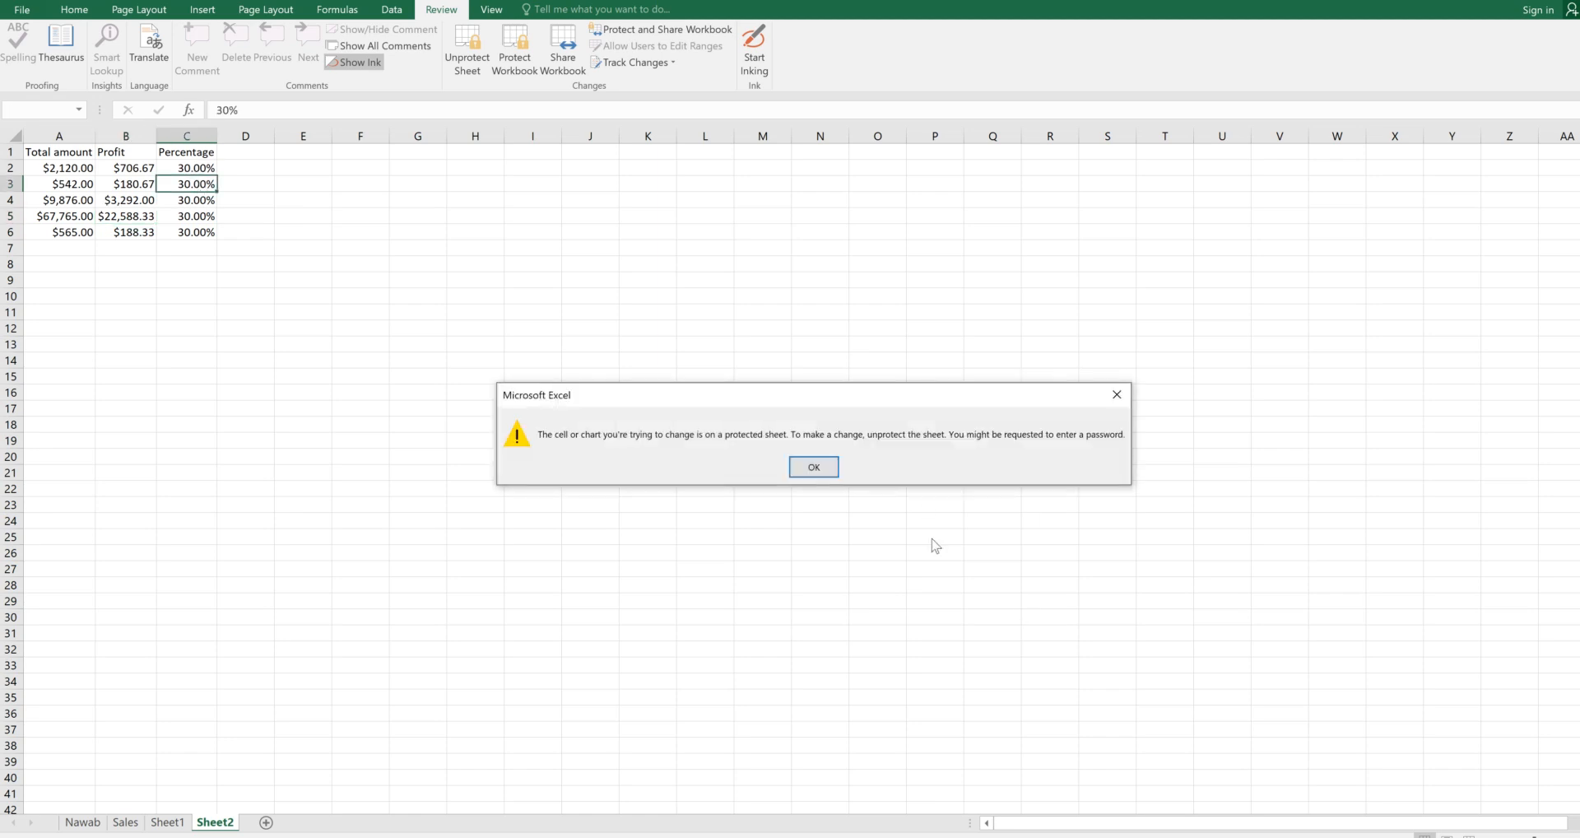
{"action": "left_click", "coordinate": [805, 467]}
{"action": "left_click", "coordinate": [423, 376]}
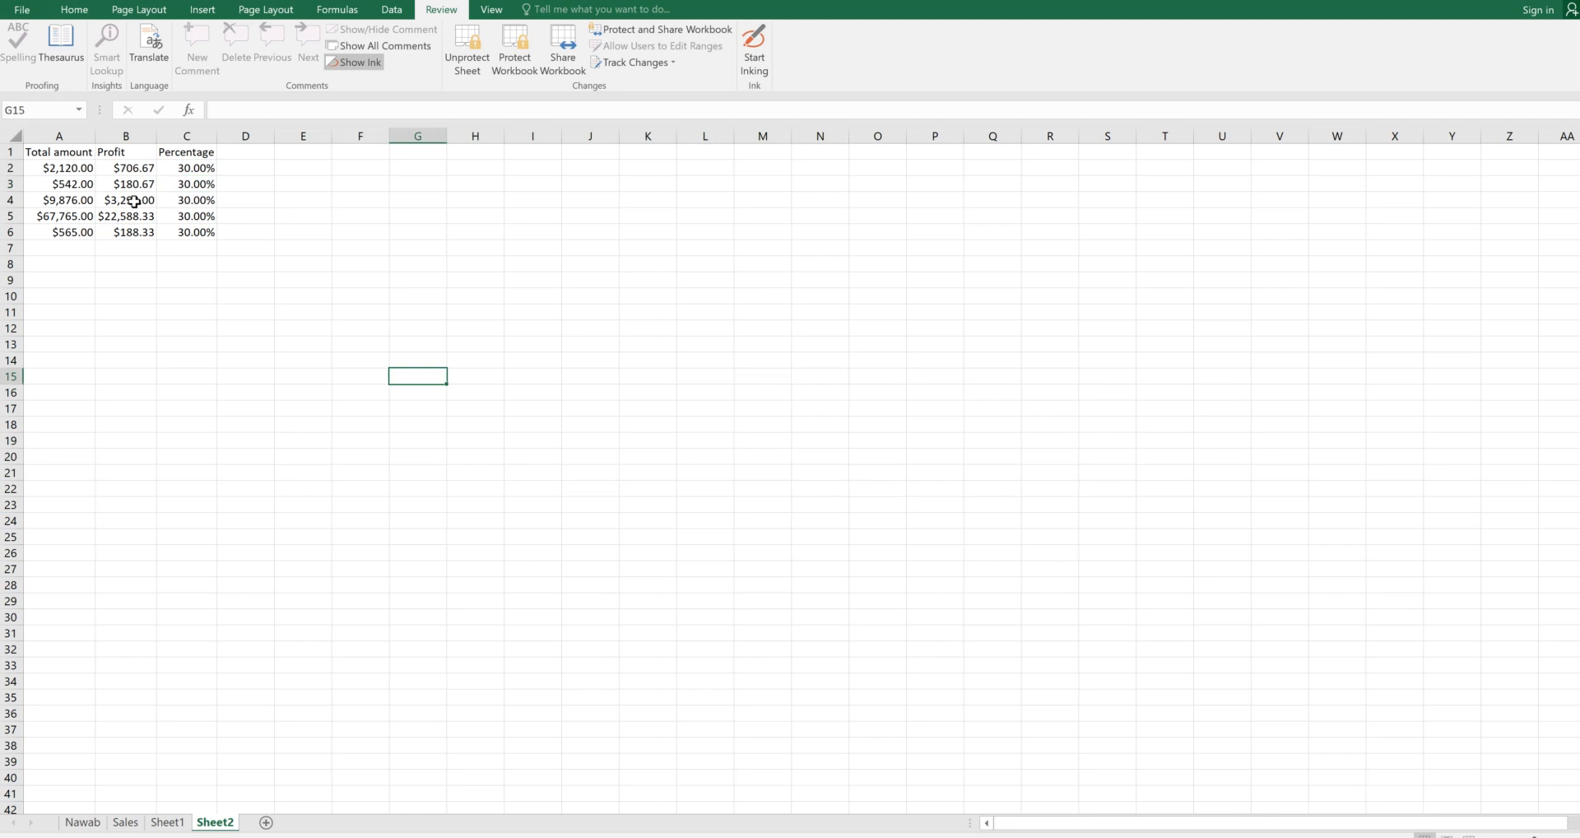
{"action": "left_click", "coordinate": [54, 183]}
{"action": "double_click", "coordinate": [53, 183]}
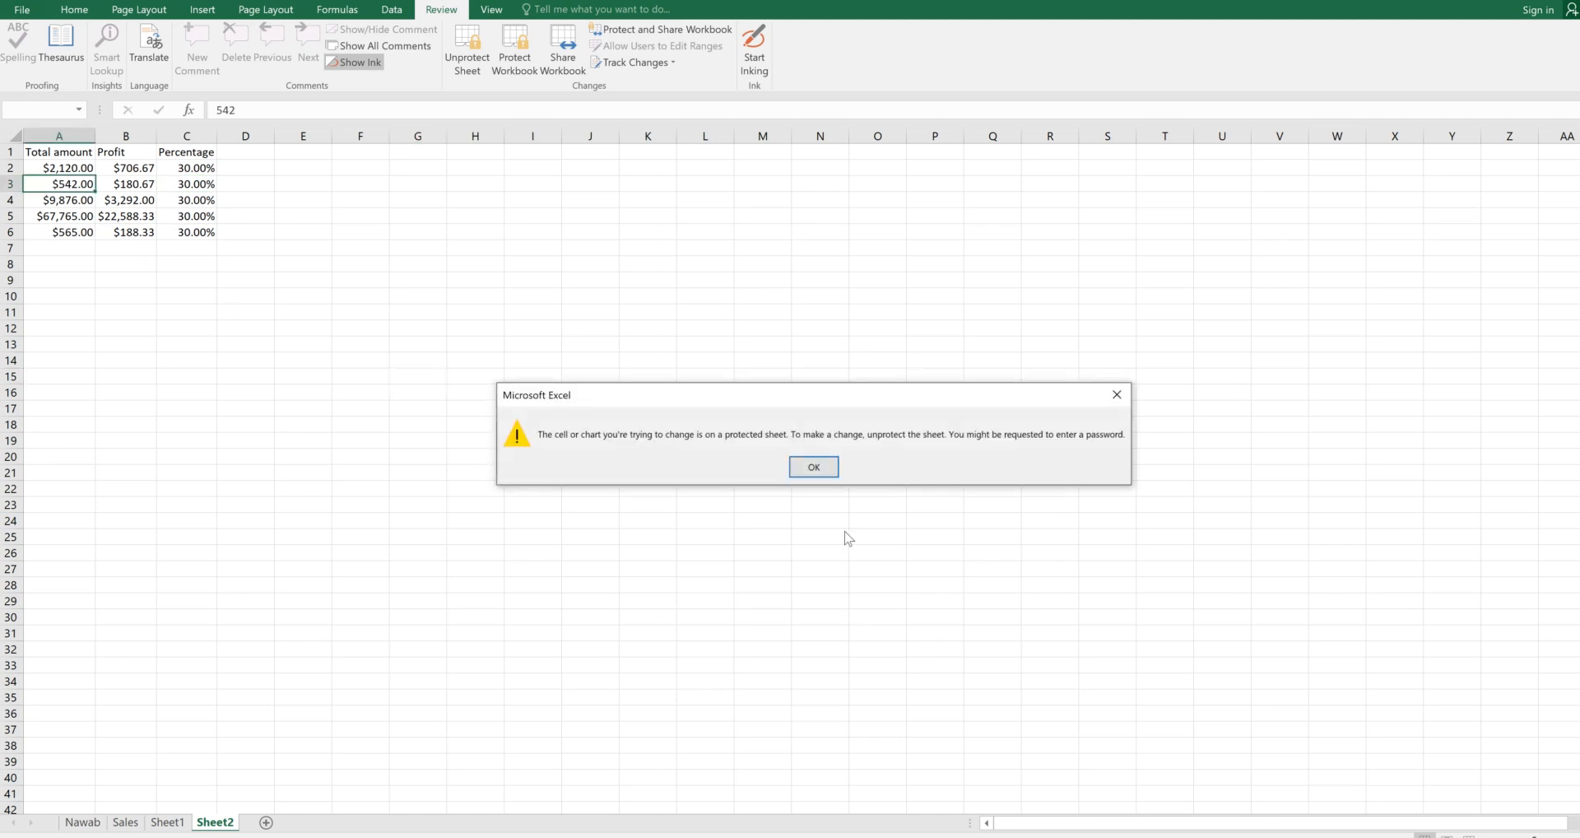
{"action": "key", "text": "Return"}
{"action": "left_click", "coordinate": [420, 453]}
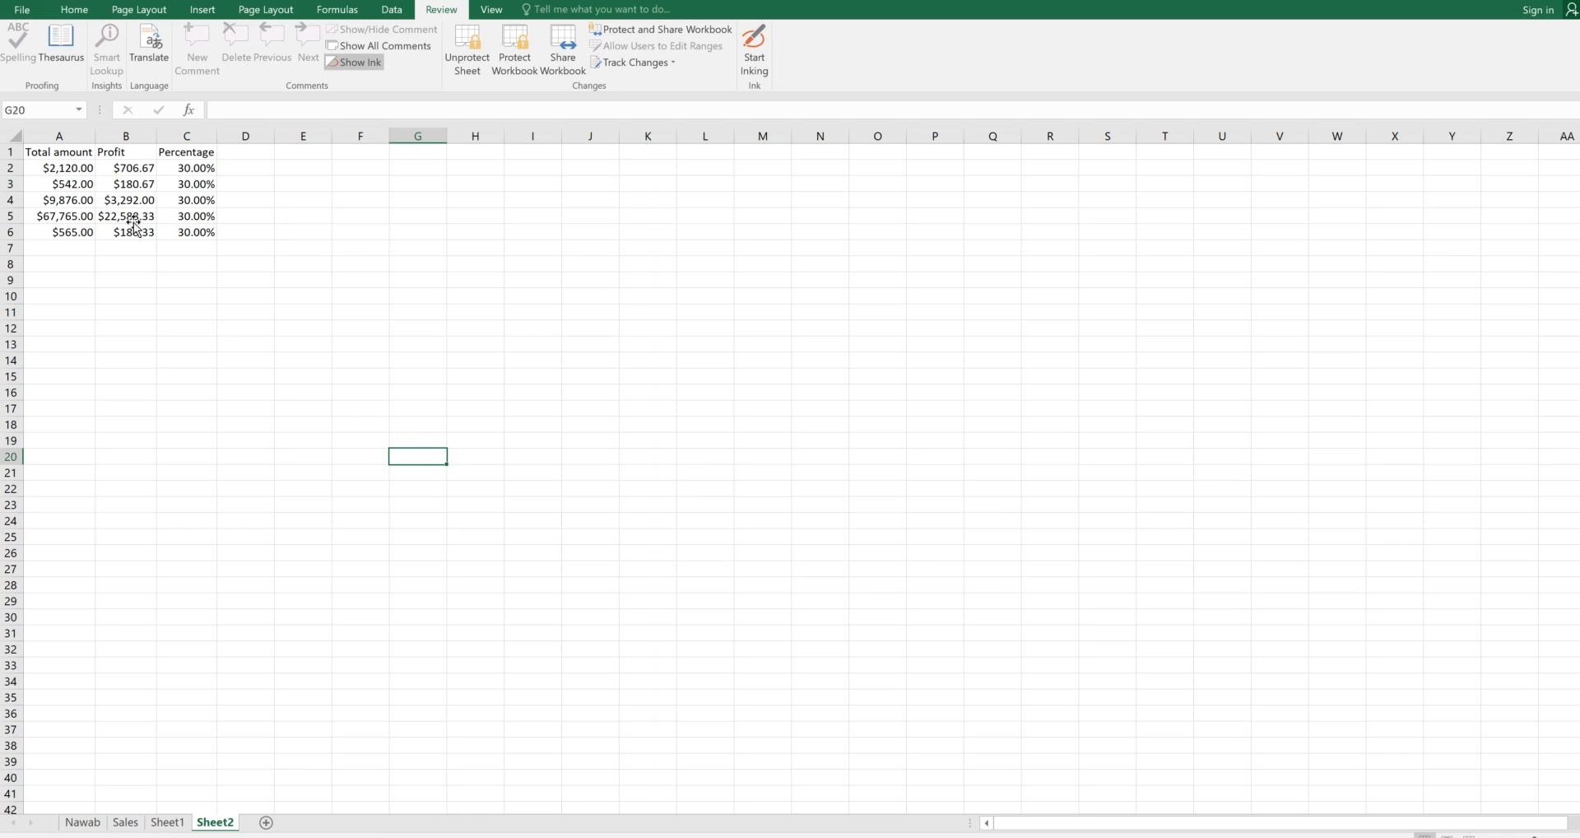
{"action": "left_click", "coordinate": [128, 186]}
{"action": "left_click", "coordinate": [136, 171]}
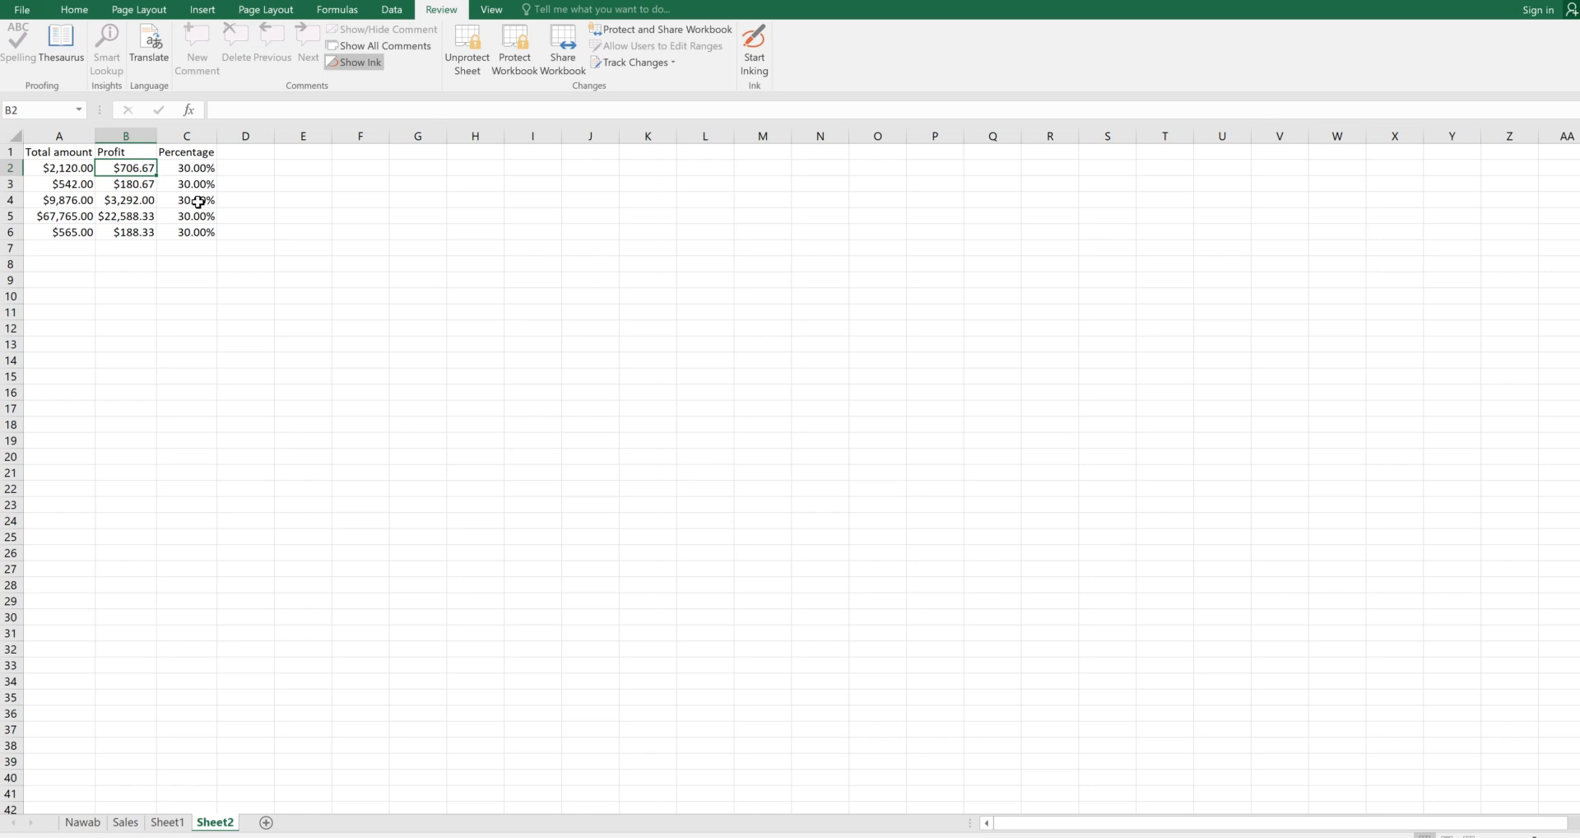
{"action": "left_click", "coordinate": [198, 202]}
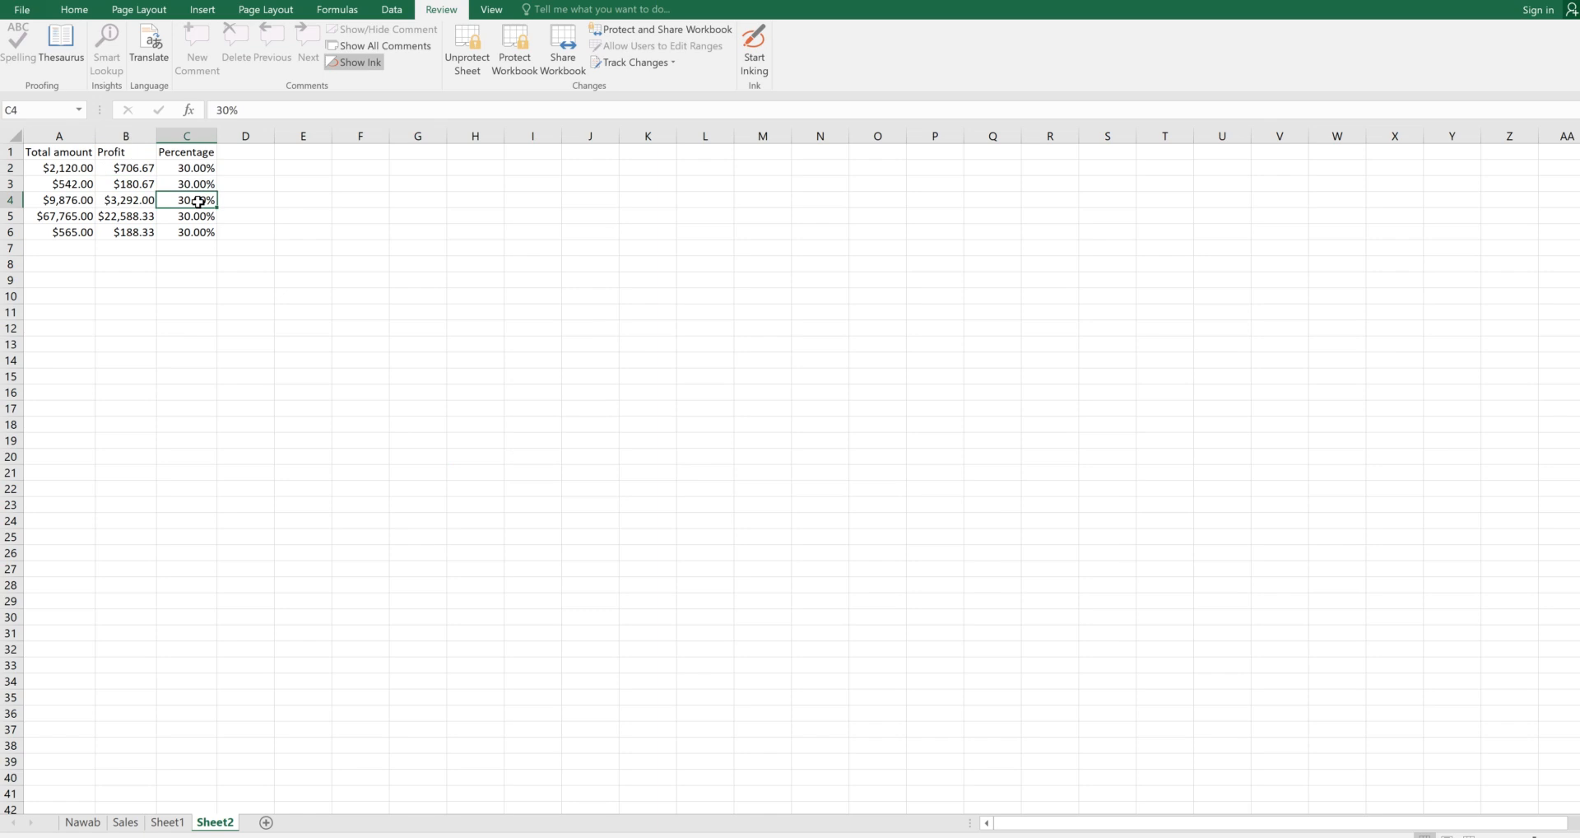